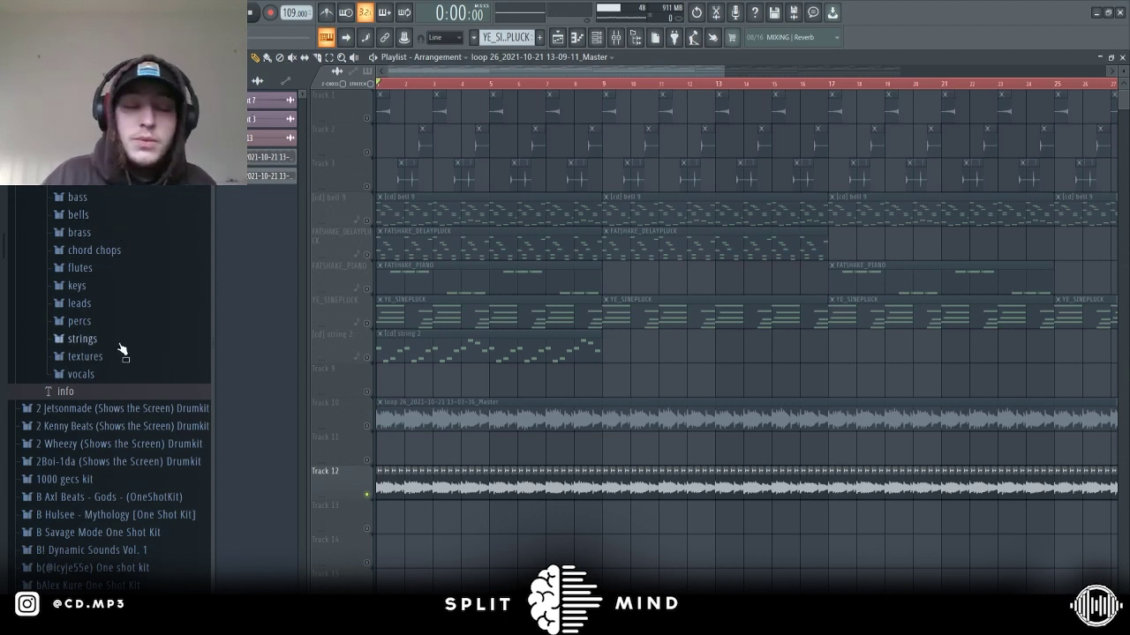
- Play the full loop arrangement once from the start
scroll(110, 389, up, 5)
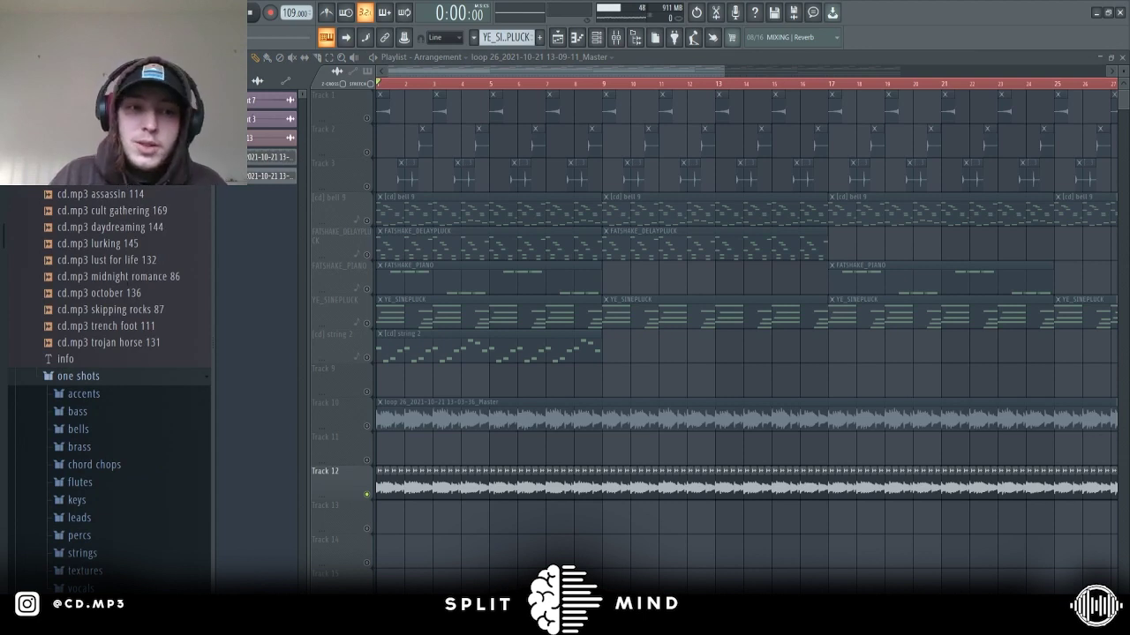
scroll(109, 388, down, 5)
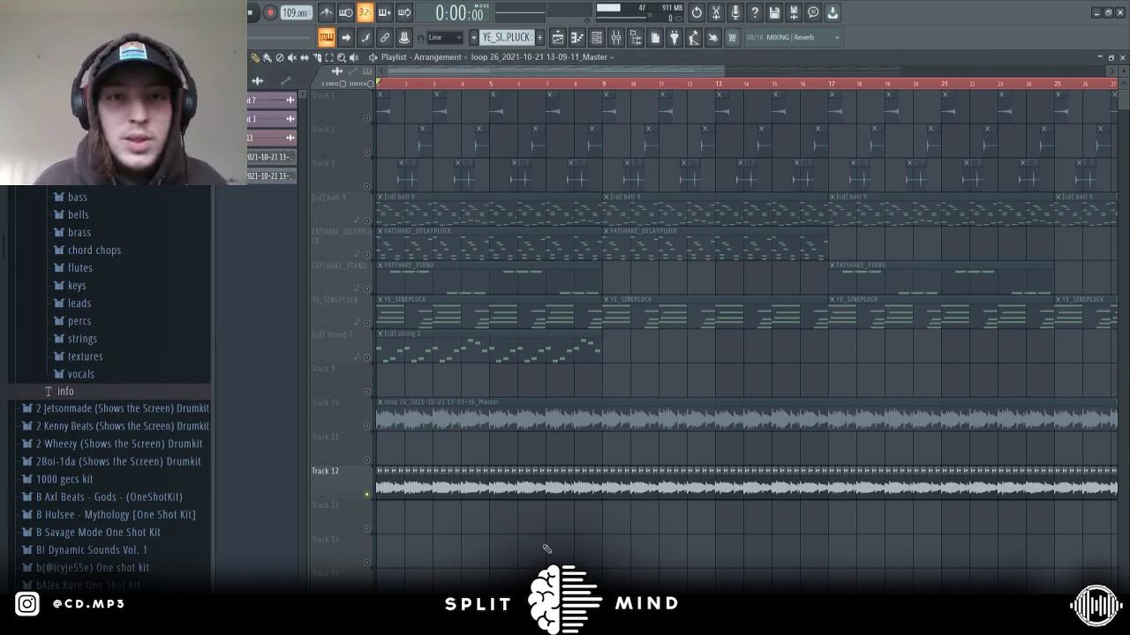
key(space)
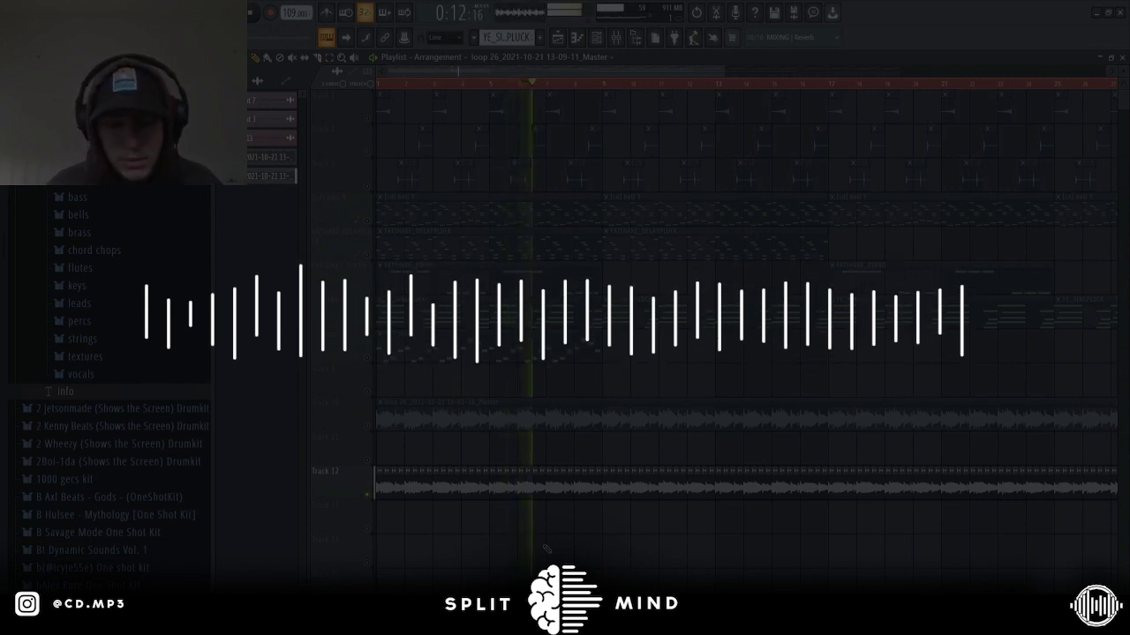
key(space)
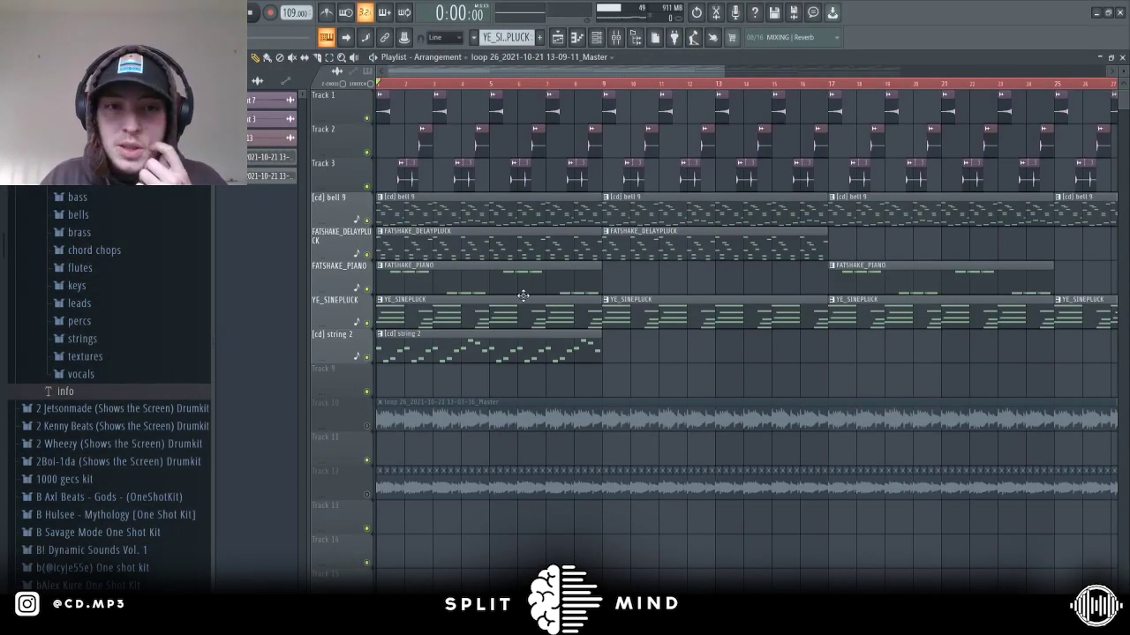
- Solo [cd] bell 9, open its first clip in the Piano roll and play it alone
right_click(366, 221)
click(470, 199)
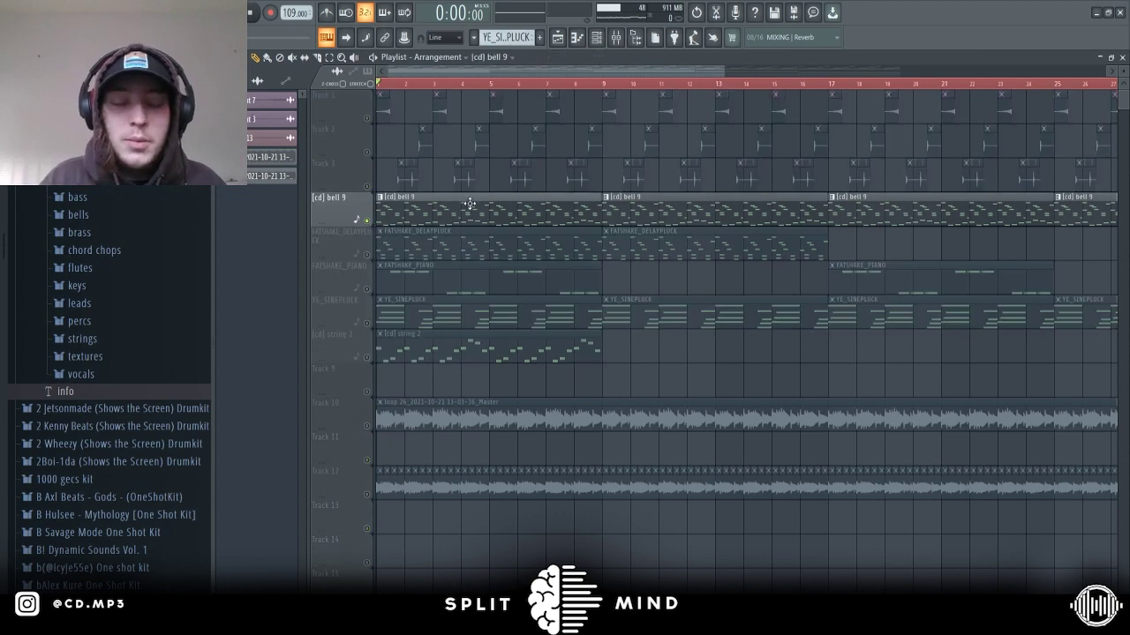
key(F7)
click(557, 220)
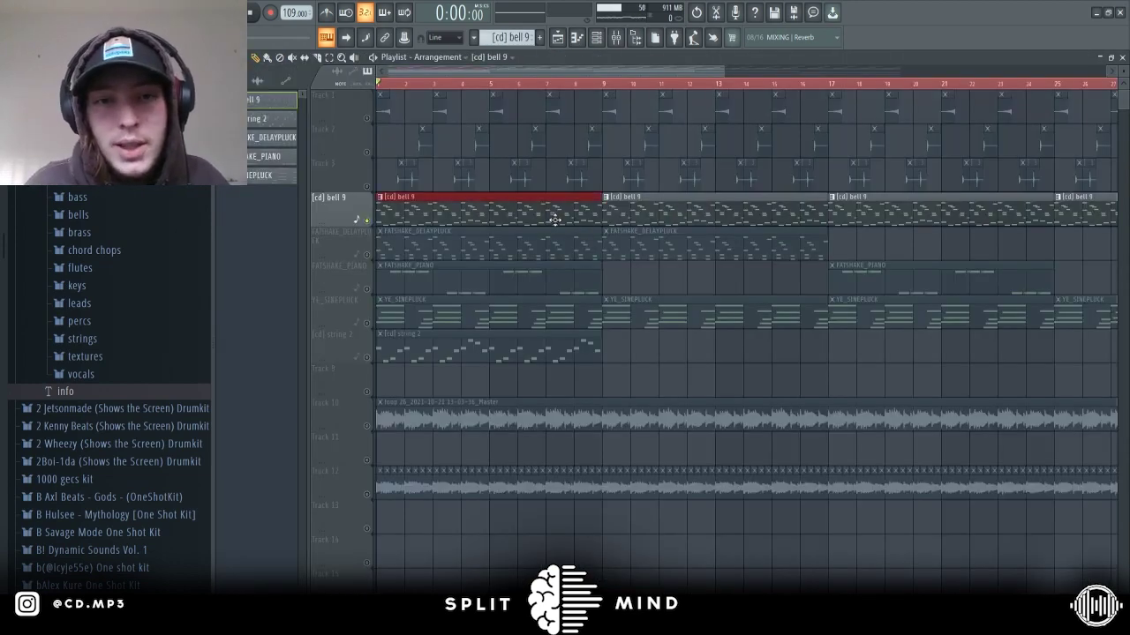
double_click(554, 220)
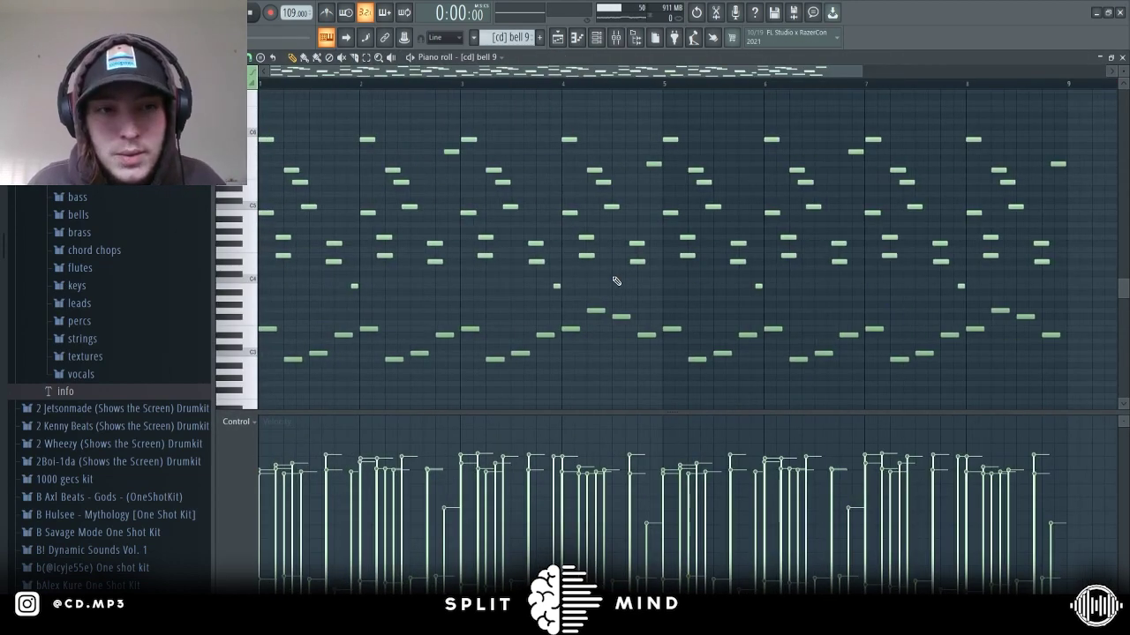
key(space)
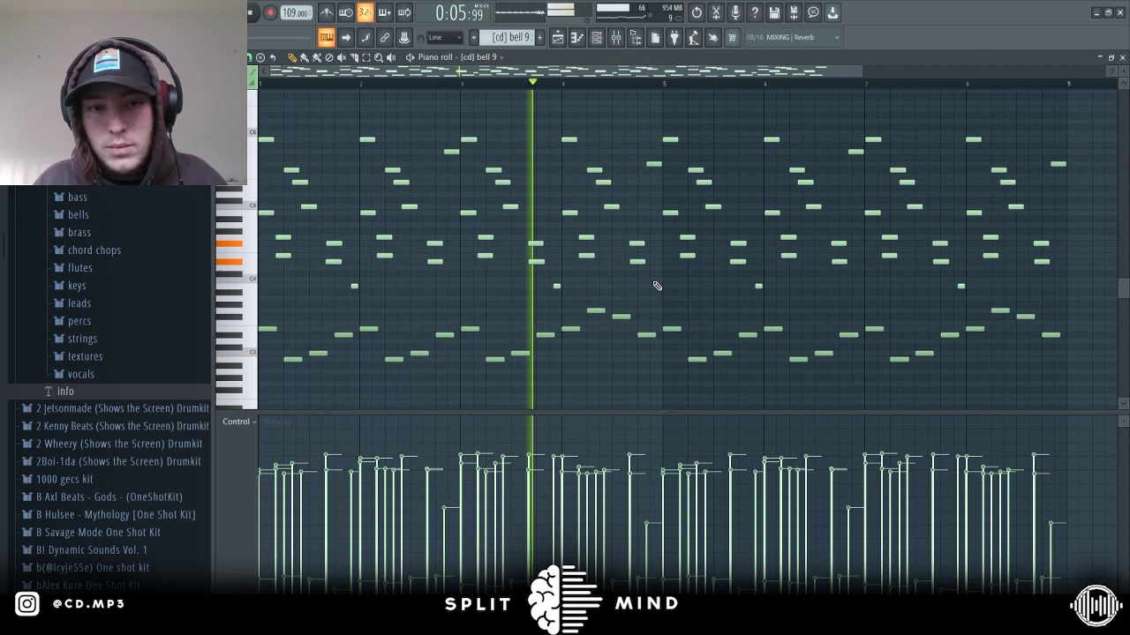
key(space)
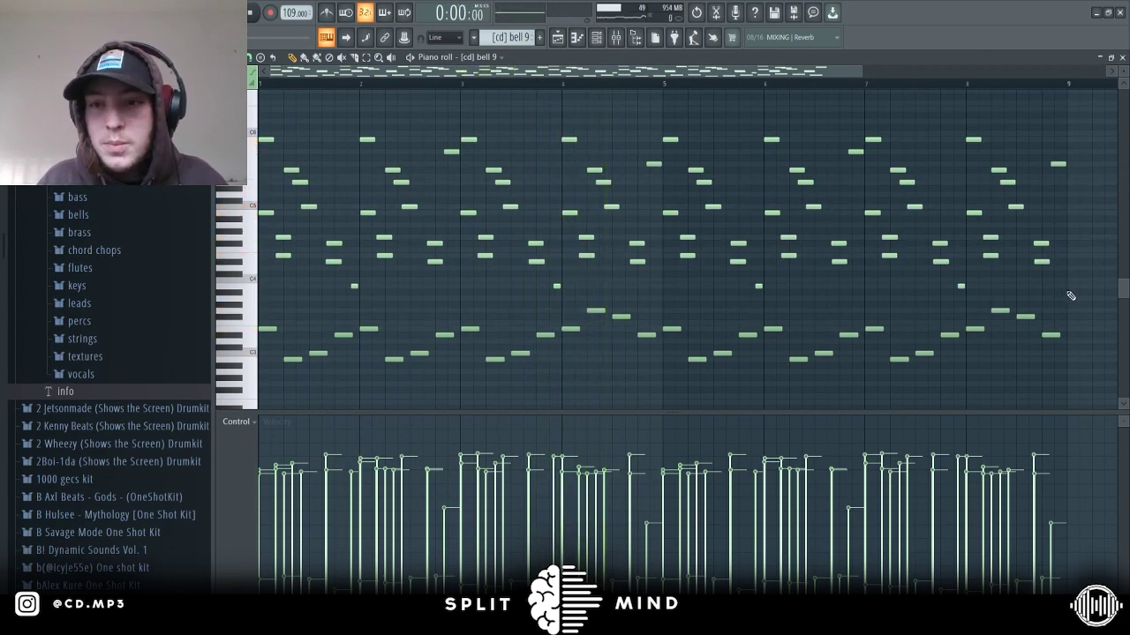
- Select all bell 9 notes, then marquee-select the lower melody and the notes around bar 4
key(ctrl+a)
scroll(390, 168, up, 4)
scroll(391, 169, down, 2)
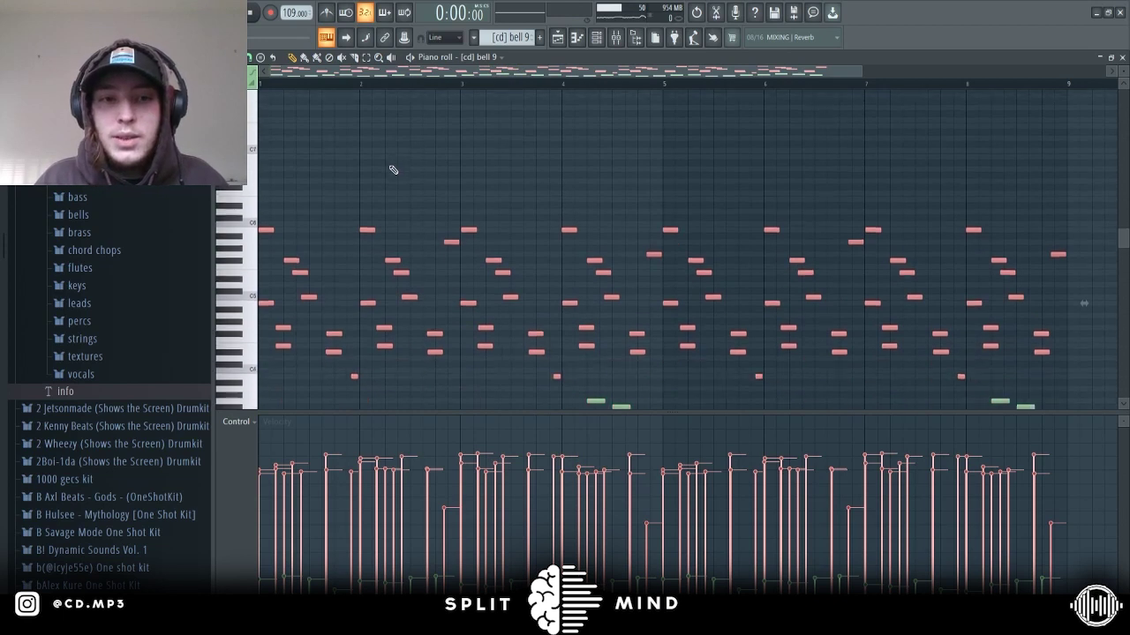
scroll(394, 169, down, 2)
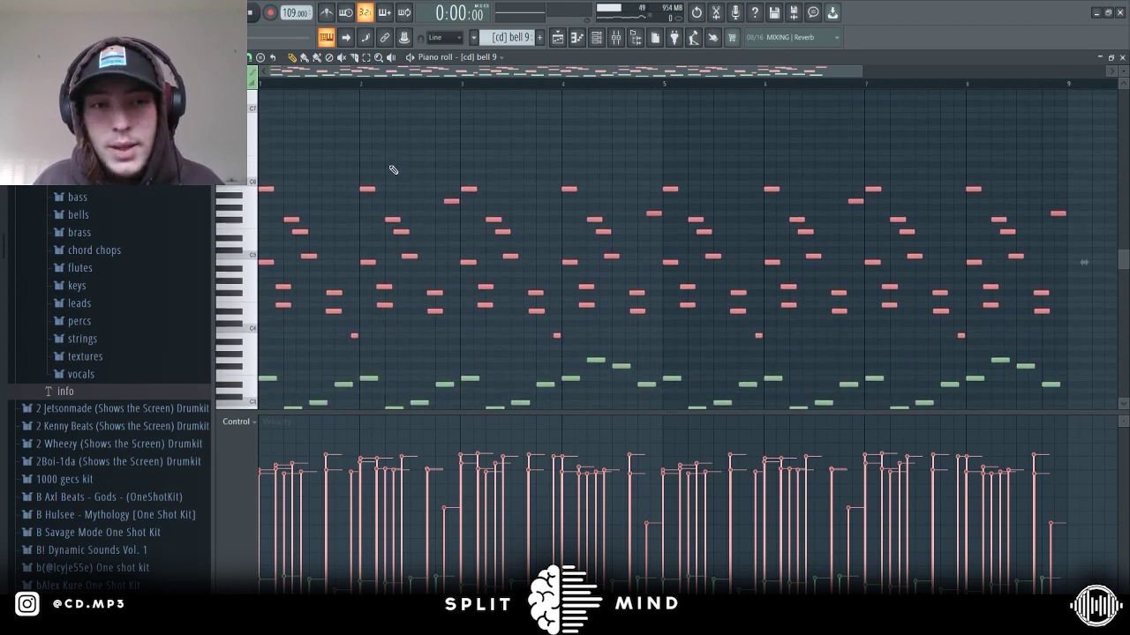
scroll(600, 305, down, 3)
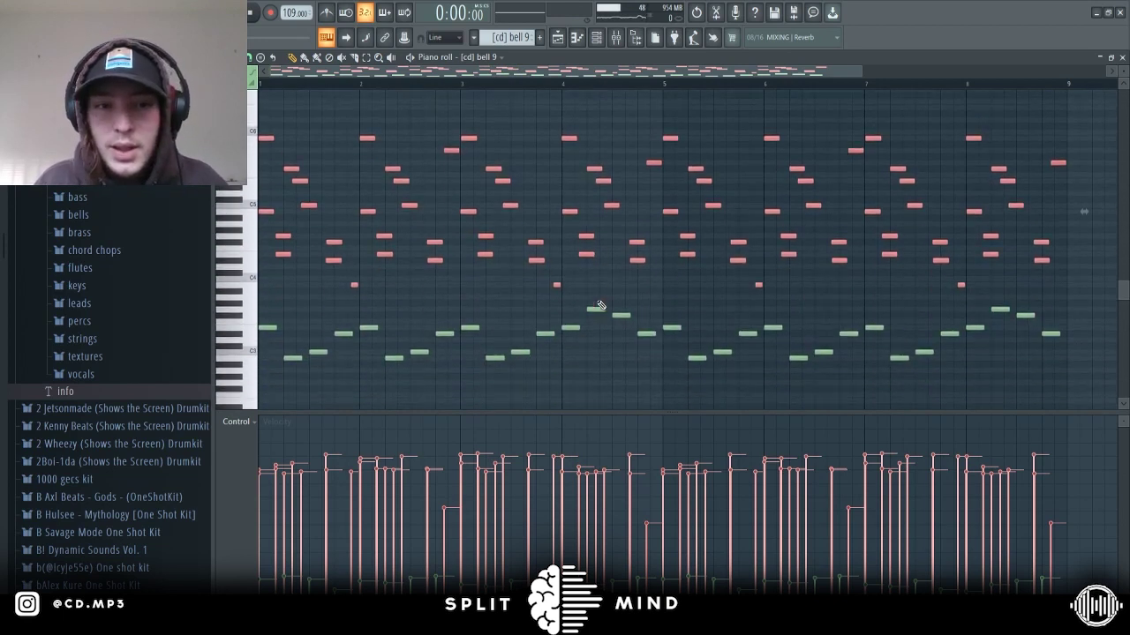
drag(1064, 378, 196, 302)
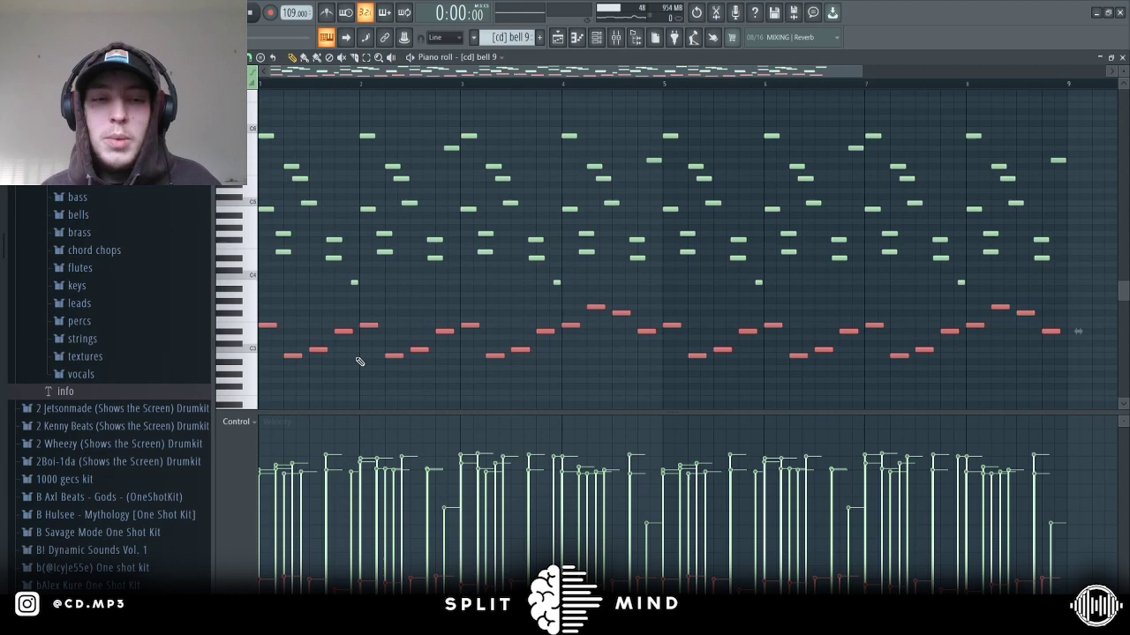
drag(567, 286, 688, 360)
key(F6)
click(572, 283)
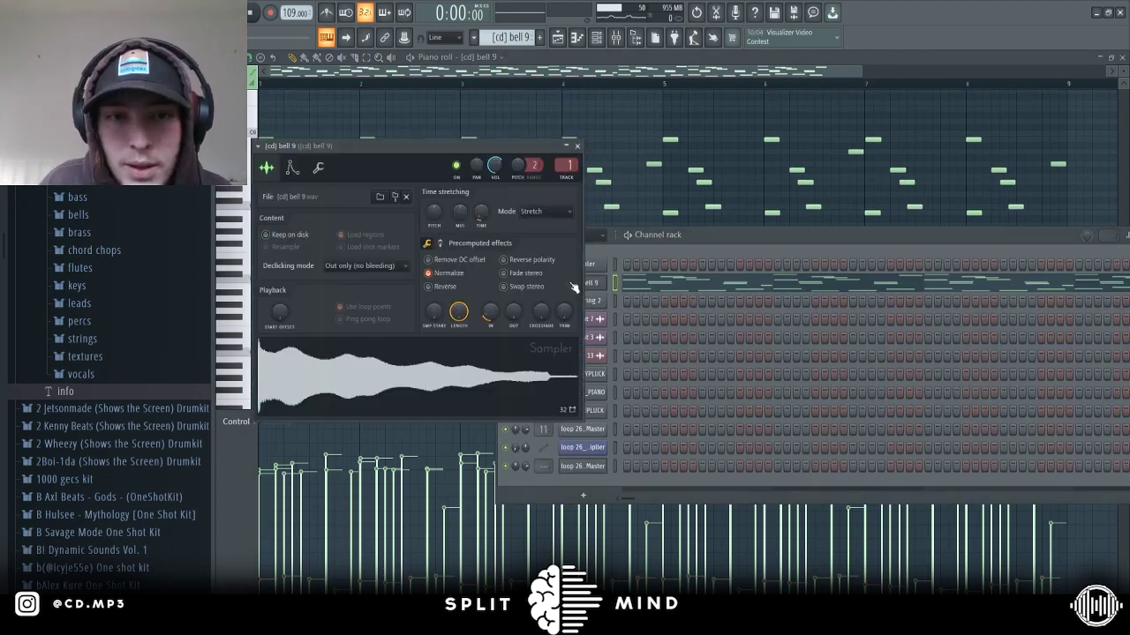
click(293, 171)
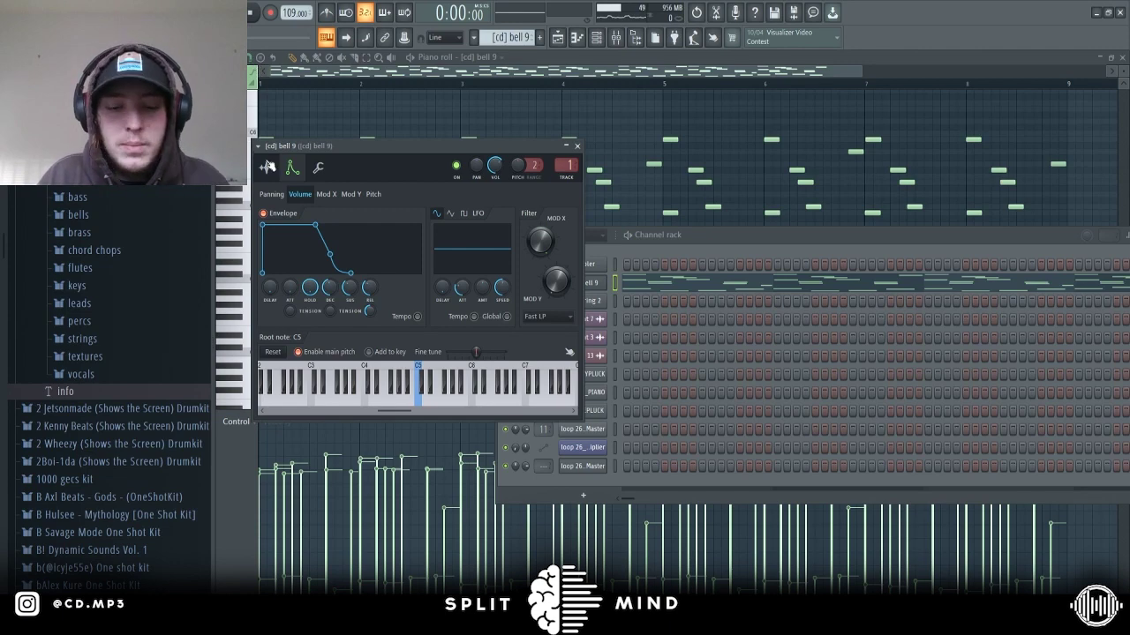
click(268, 168)
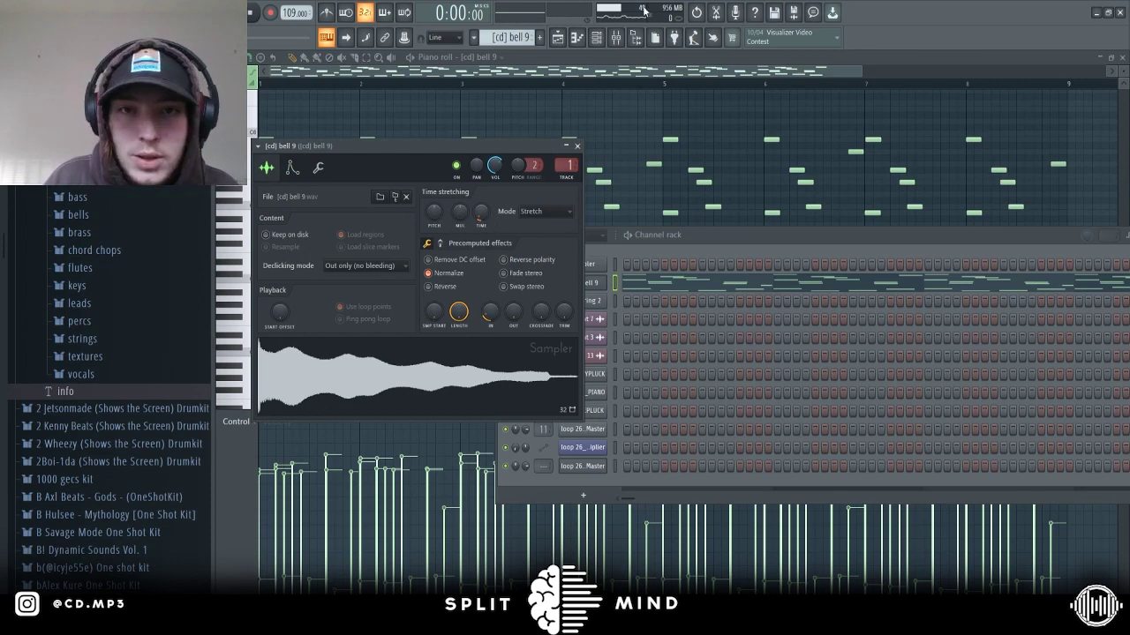
click(595, 39)
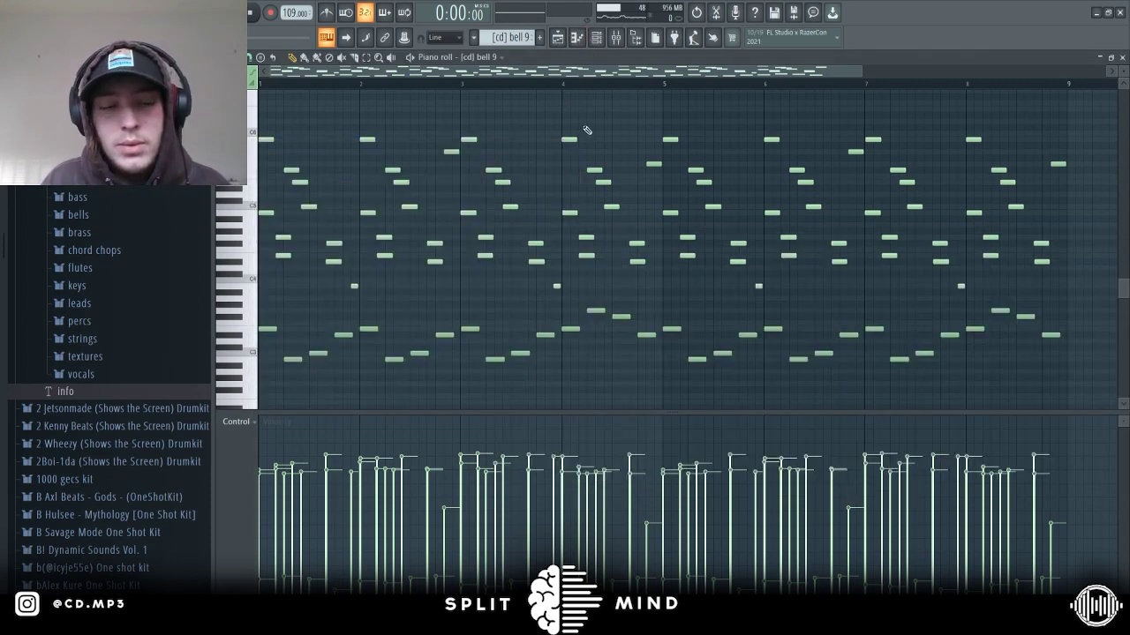
- Unmute FATSHAKE_DELAYPLUCK in the playlist and glance at its notes
scroll(171, 332, up, 15)
key(F5)
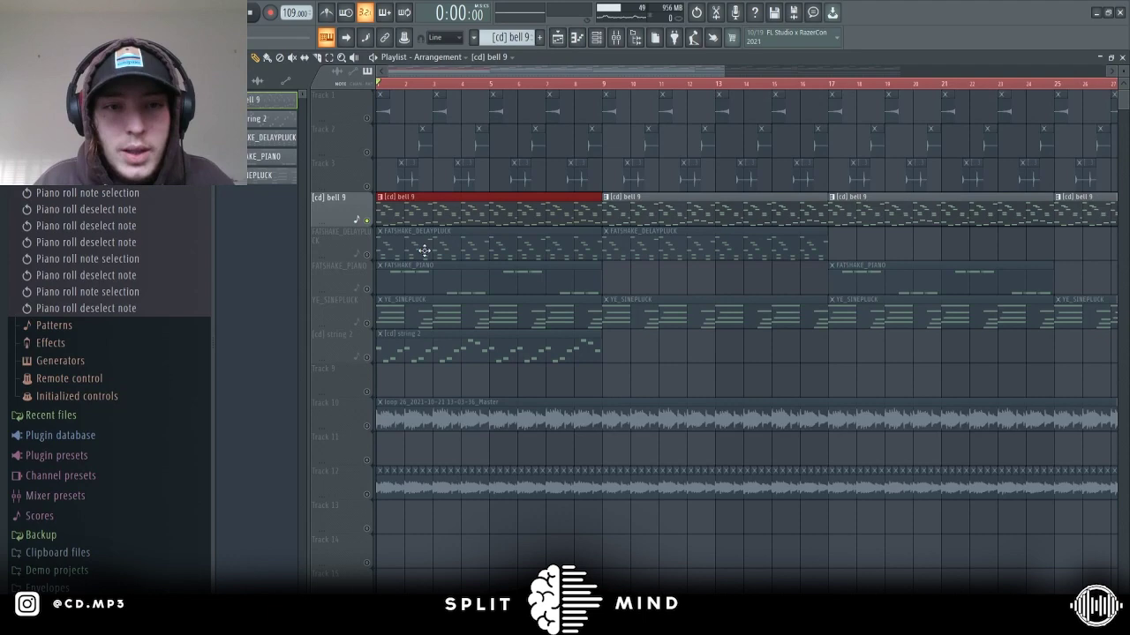
click(367, 255)
double_click(387, 254)
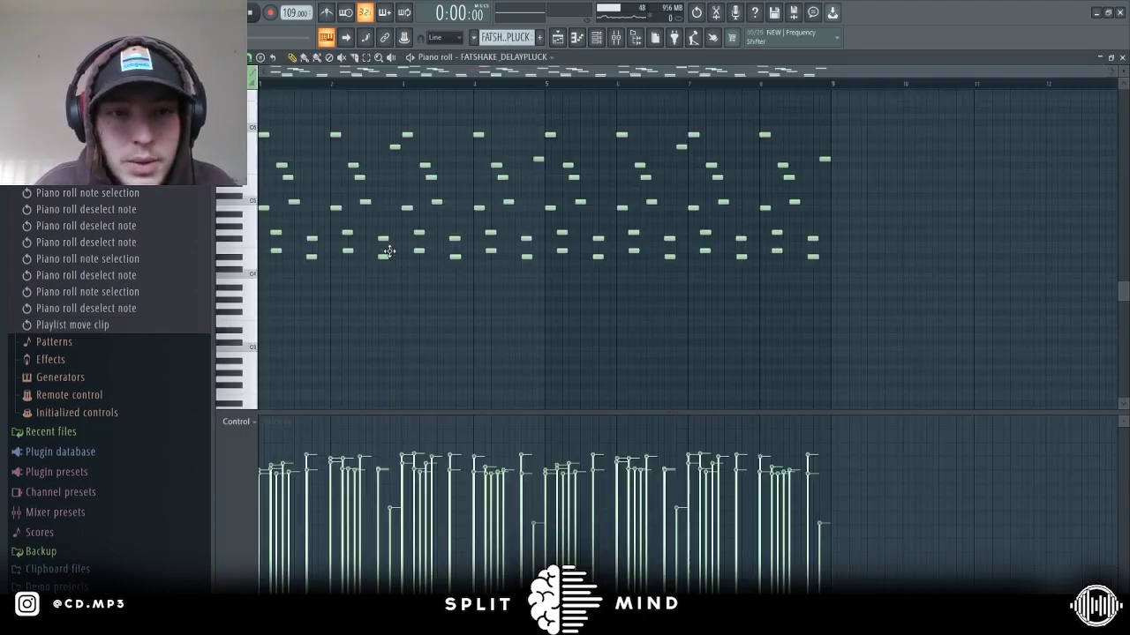
key(F5)
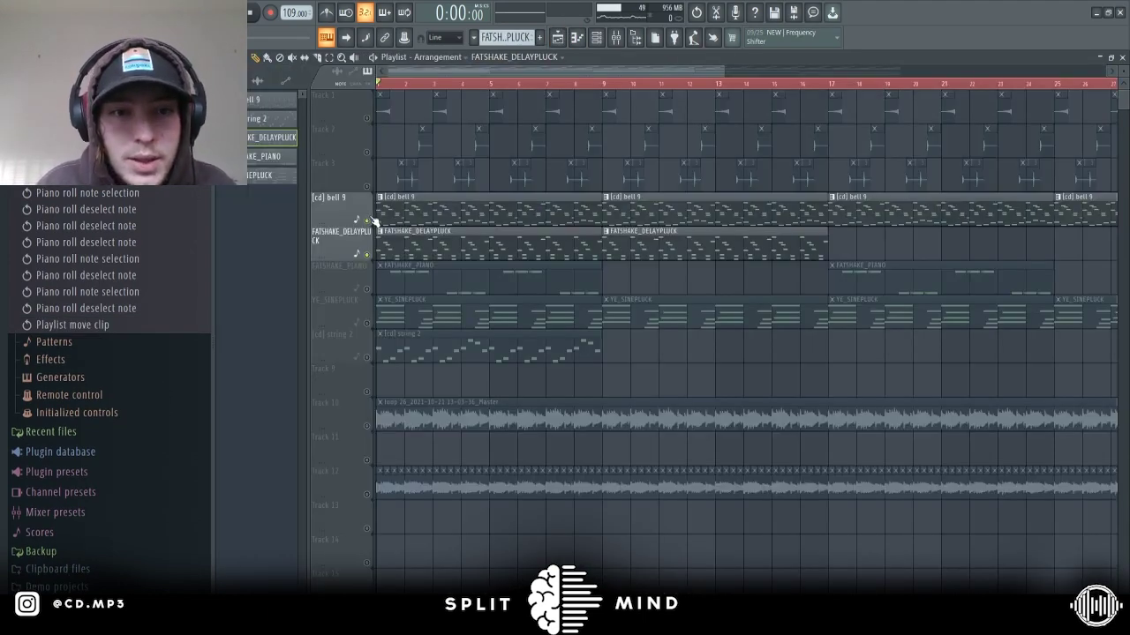
- Mute [cd] bell 9, play the new layering, then unmute FATSHAKE_PIANO
click(367, 221)
key(space)
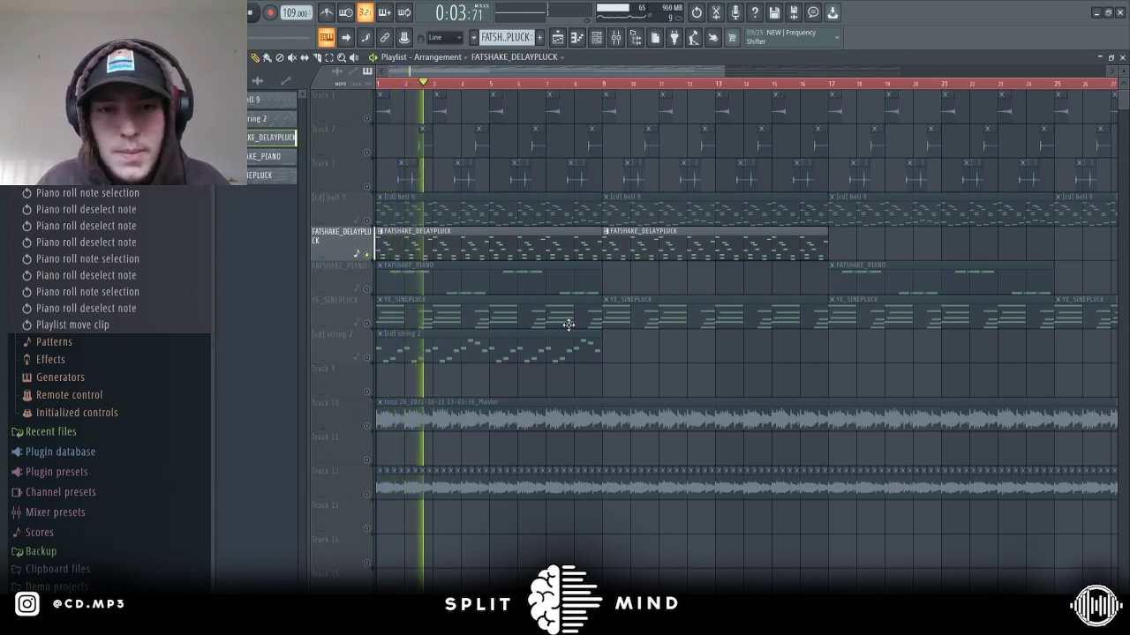
key(space)
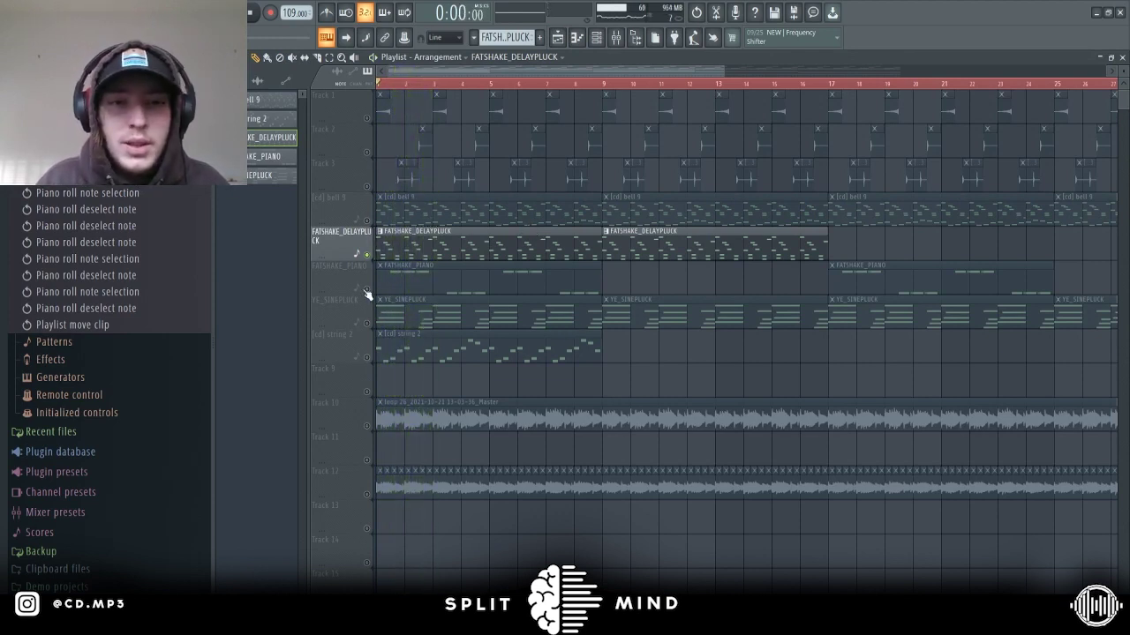
click(368, 289)
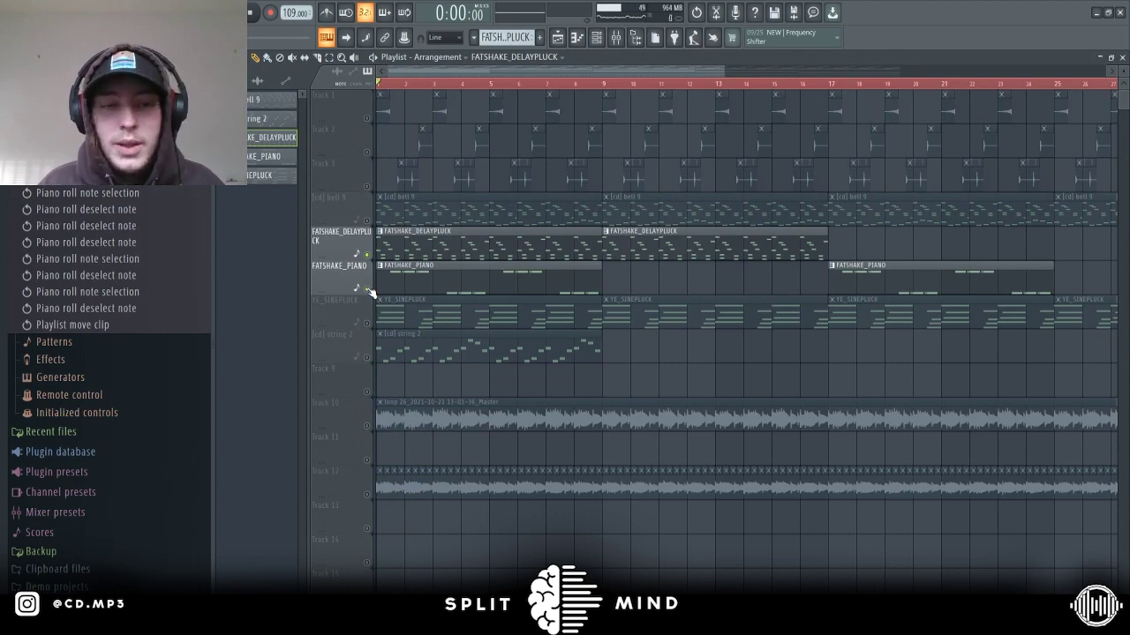
- Open the FATSHAKE_PIANO notes and check its channel settings in the sample view
double_click(433, 277)
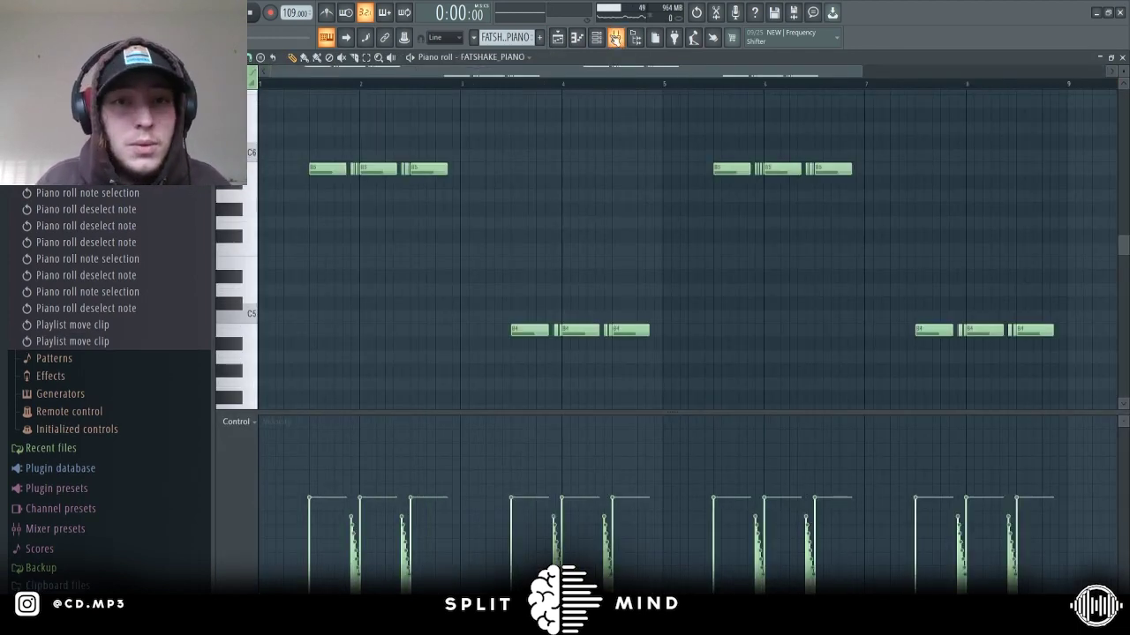
key(F6)
click(583, 392)
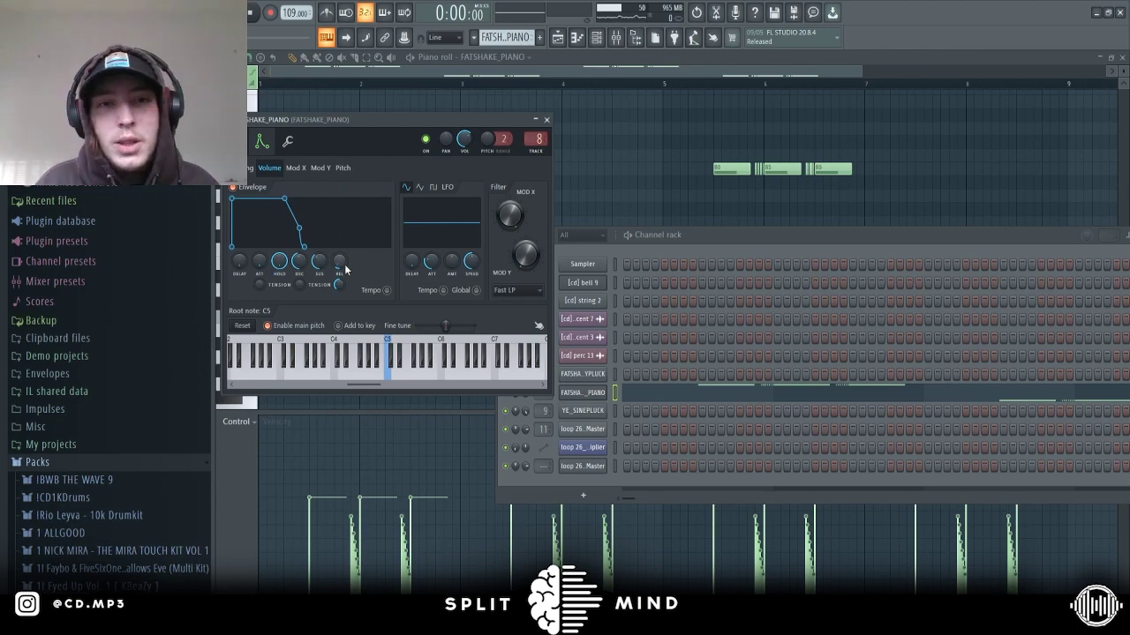
click(238, 142)
key(F5)
- Open the FATSHAKE_PIANO notes and inspect the short B5 notes
double_click(421, 283)
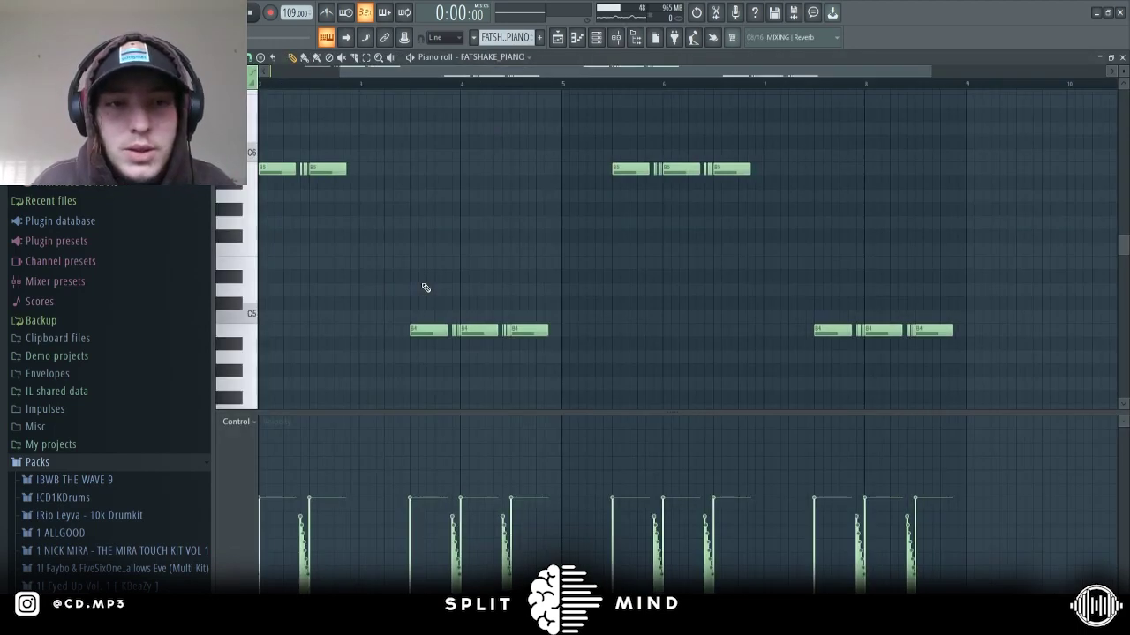
scroll(357, 240, up, 5)
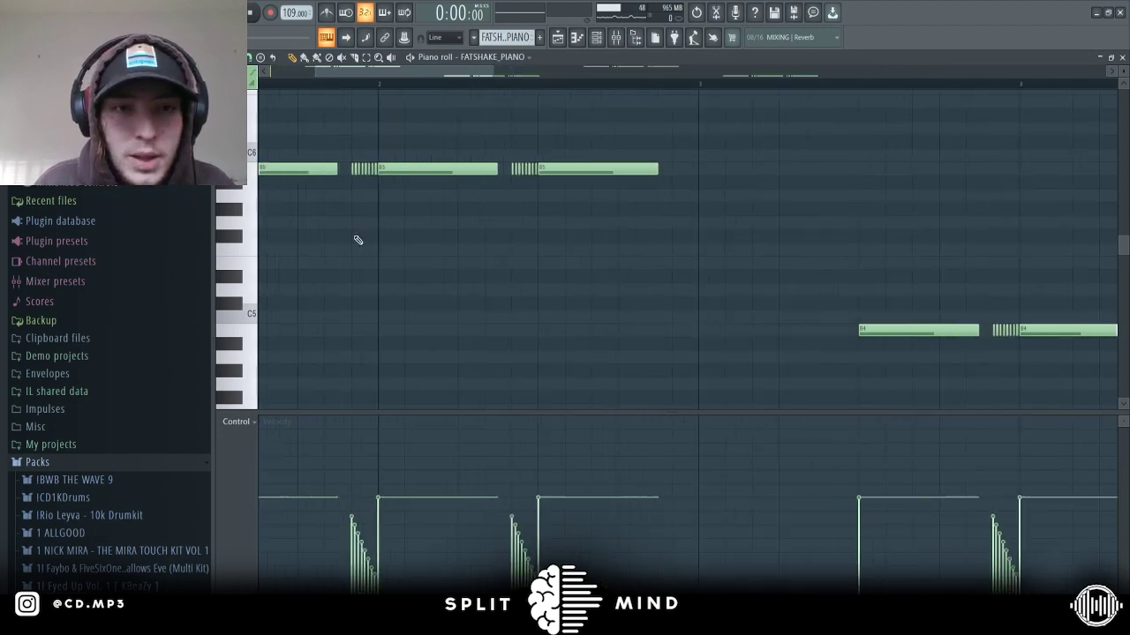
drag(345, 152, 386, 165)
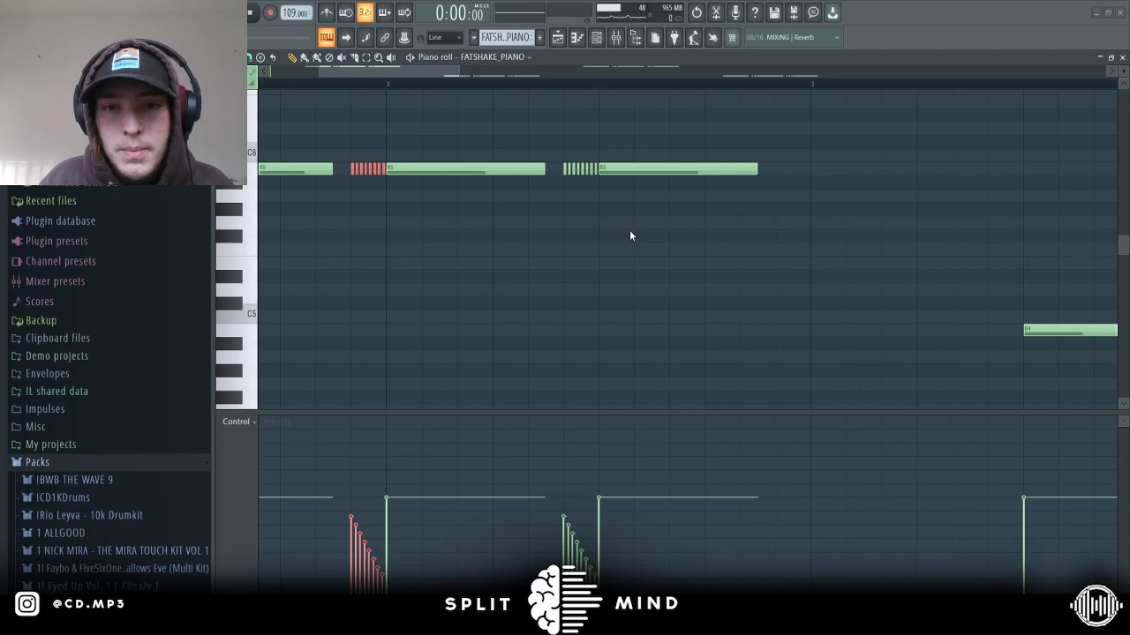
click(514, 325)
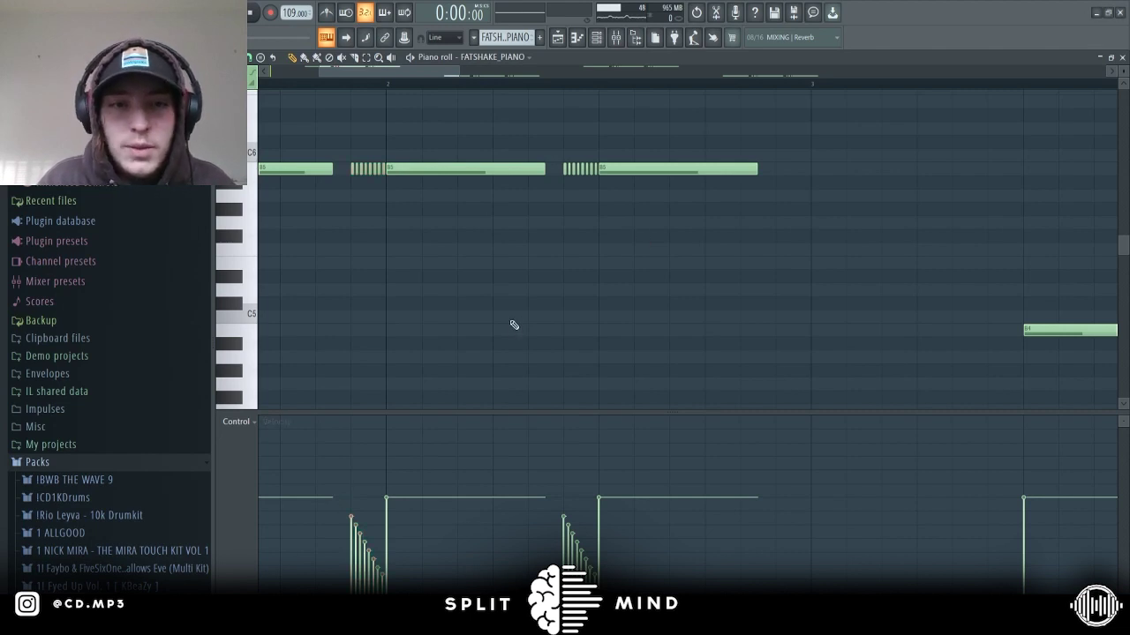
ctrl+scroll(514, 325, down, 4)
- Play the piano pattern, check bars 3–4, then mute FATSHAKE_PIANO in the playlist
key(space)
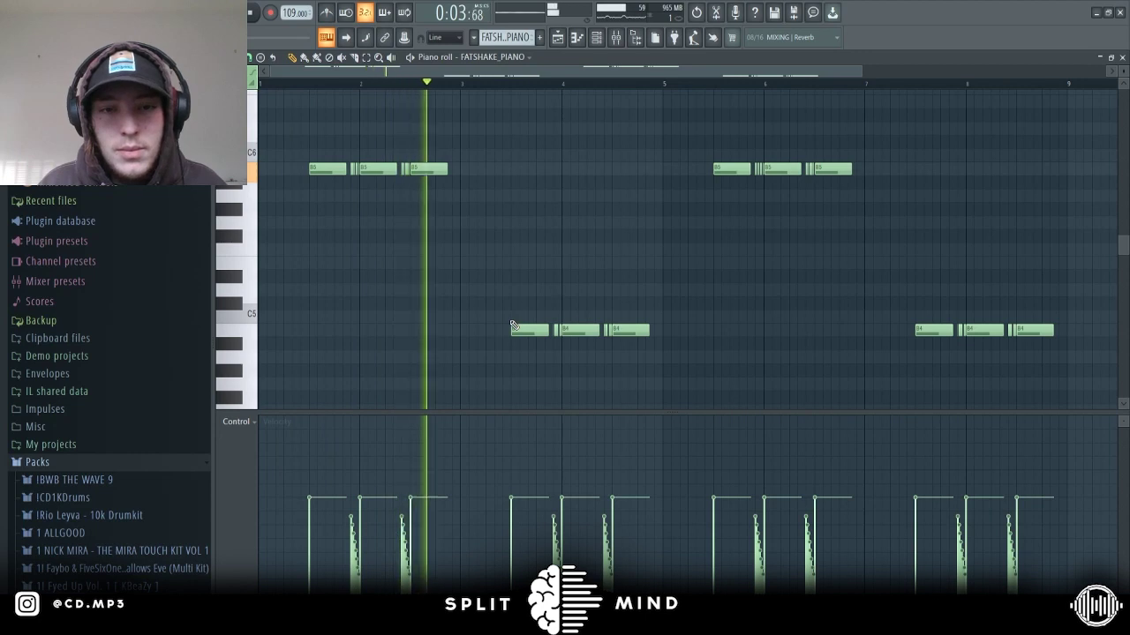
key(space)
drag(486, 310, 662, 342)
click(744, 338)
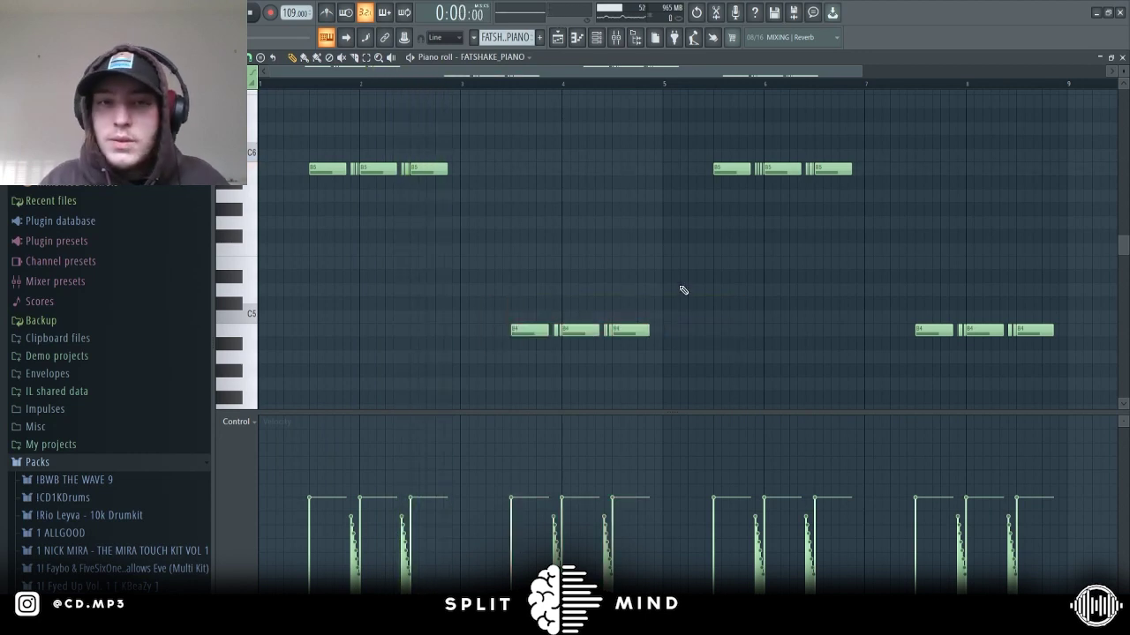
click(557, 37)
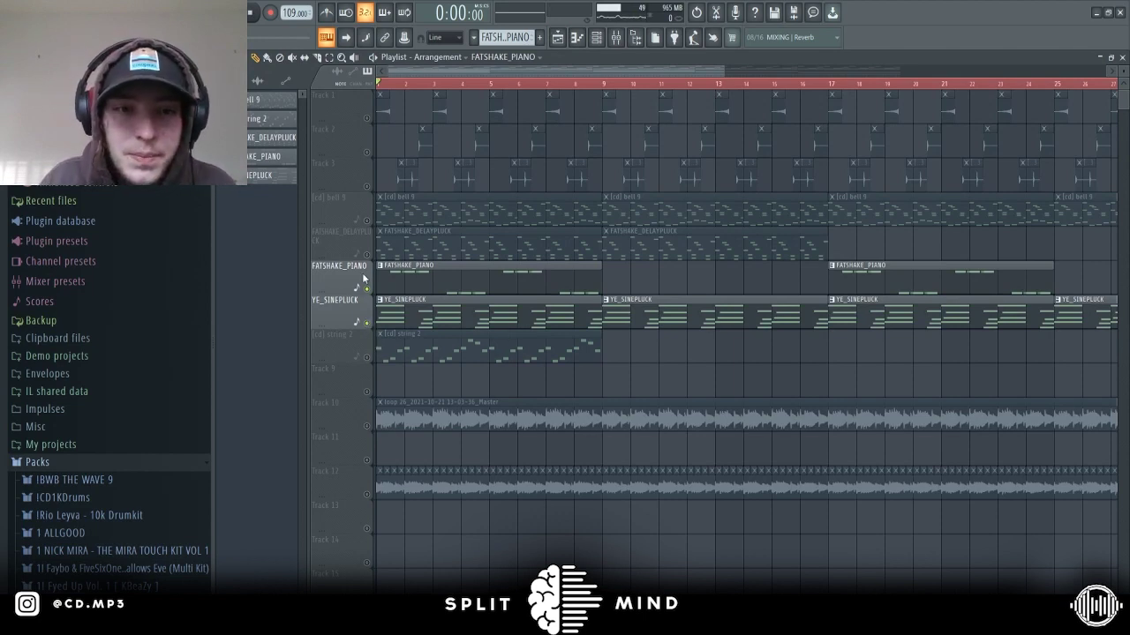
click(366, 288)
double_click(379, 221)
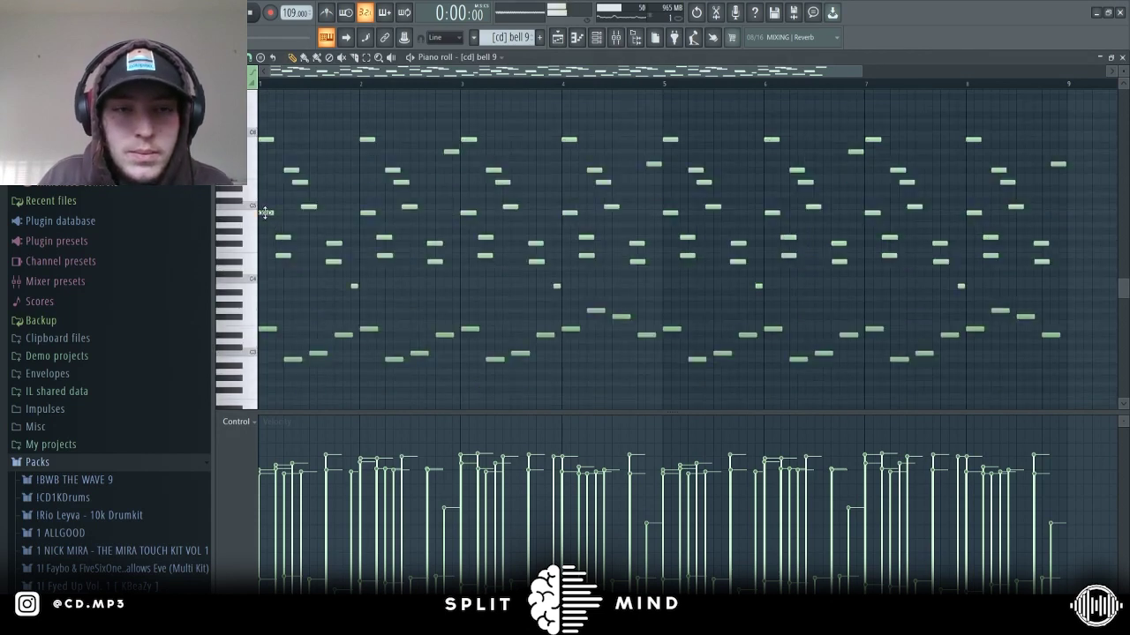
click(557, 39)
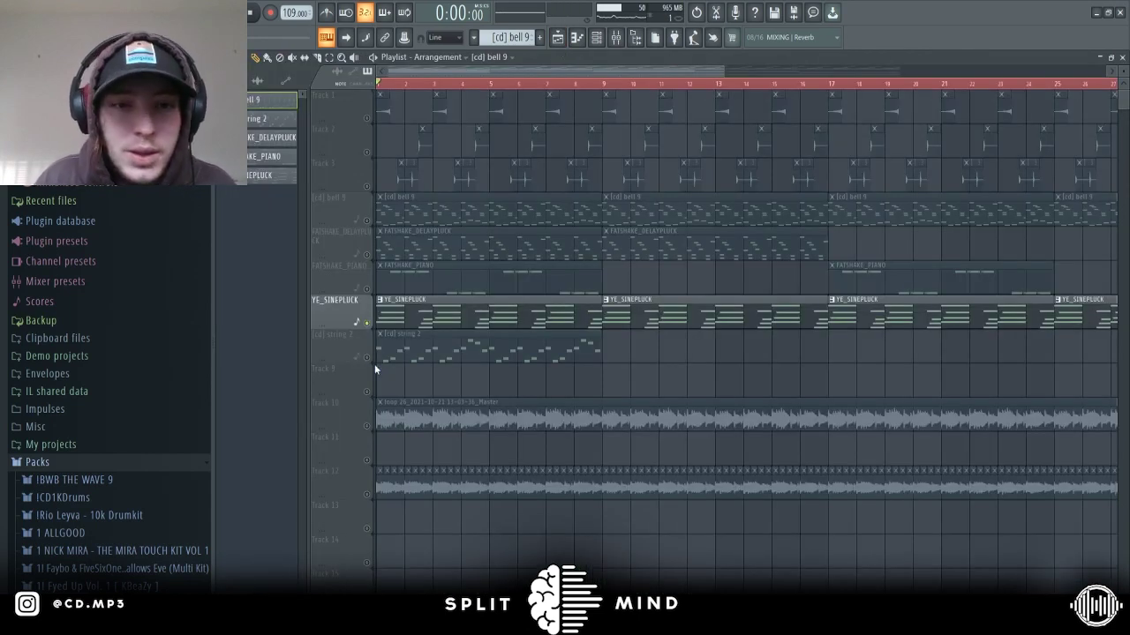
double_click(418, 319)
key(space)
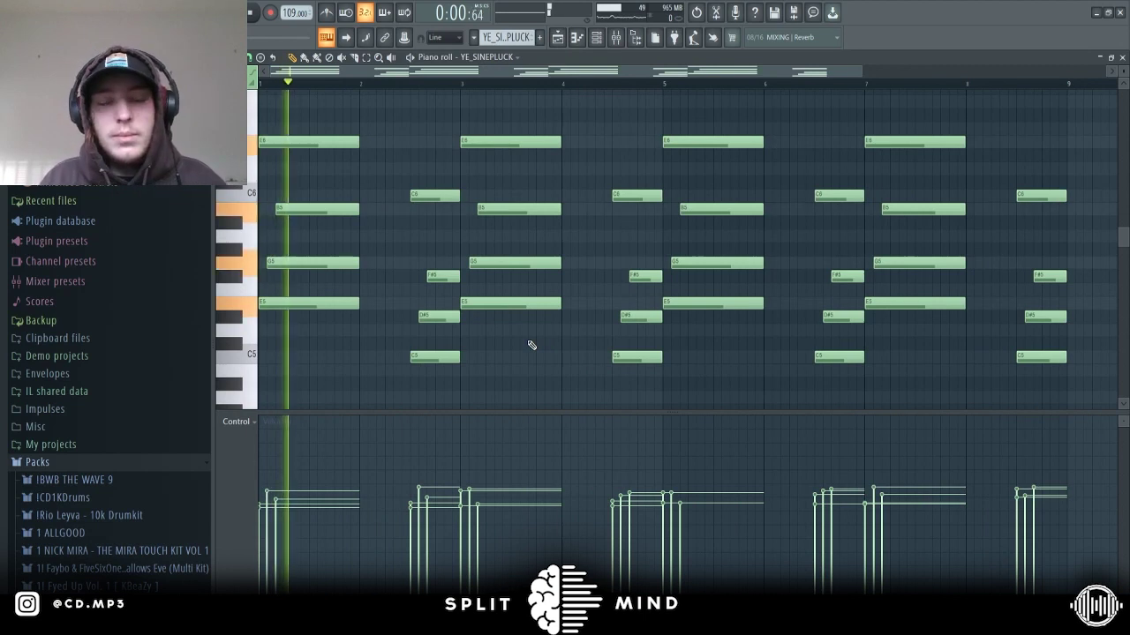
key(space)
click(558, 37)
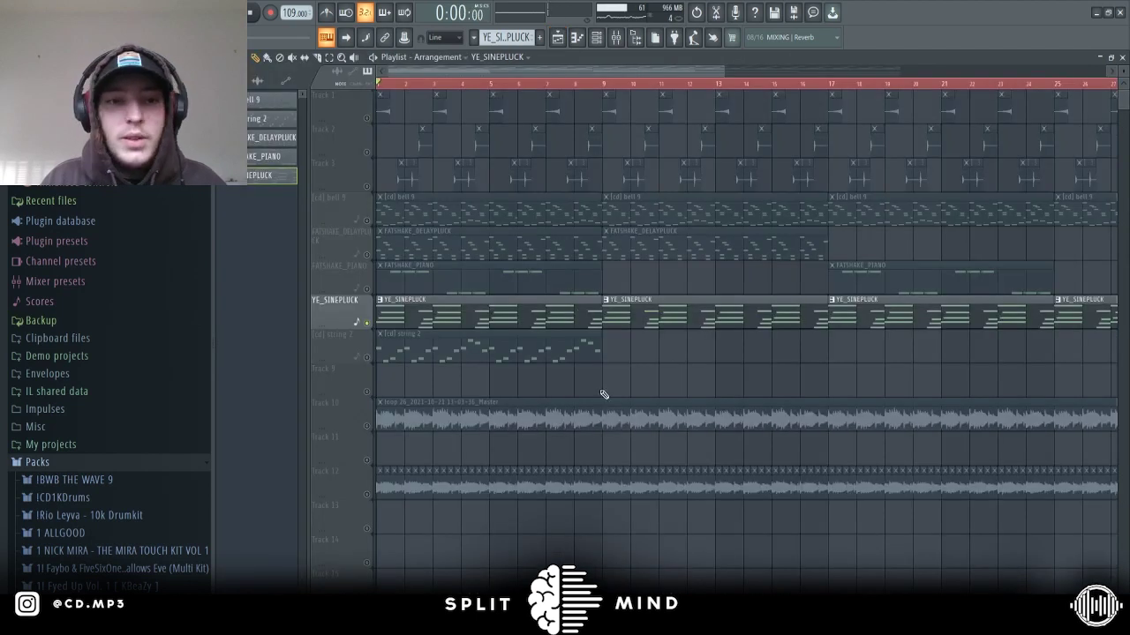
click(369, 358)
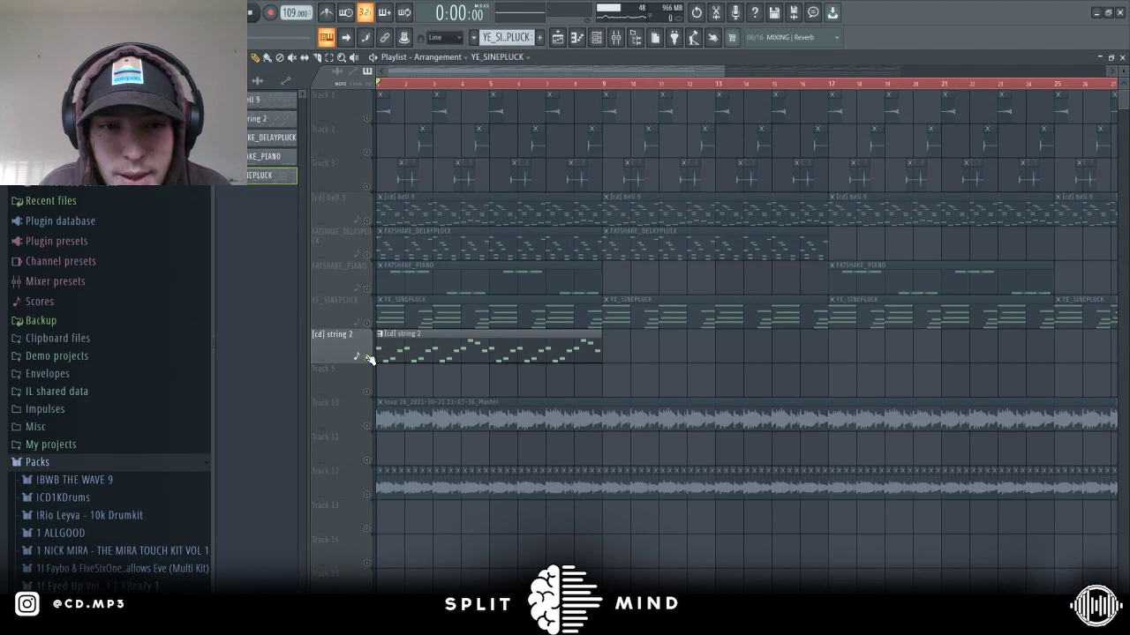
double_click(401, 356)
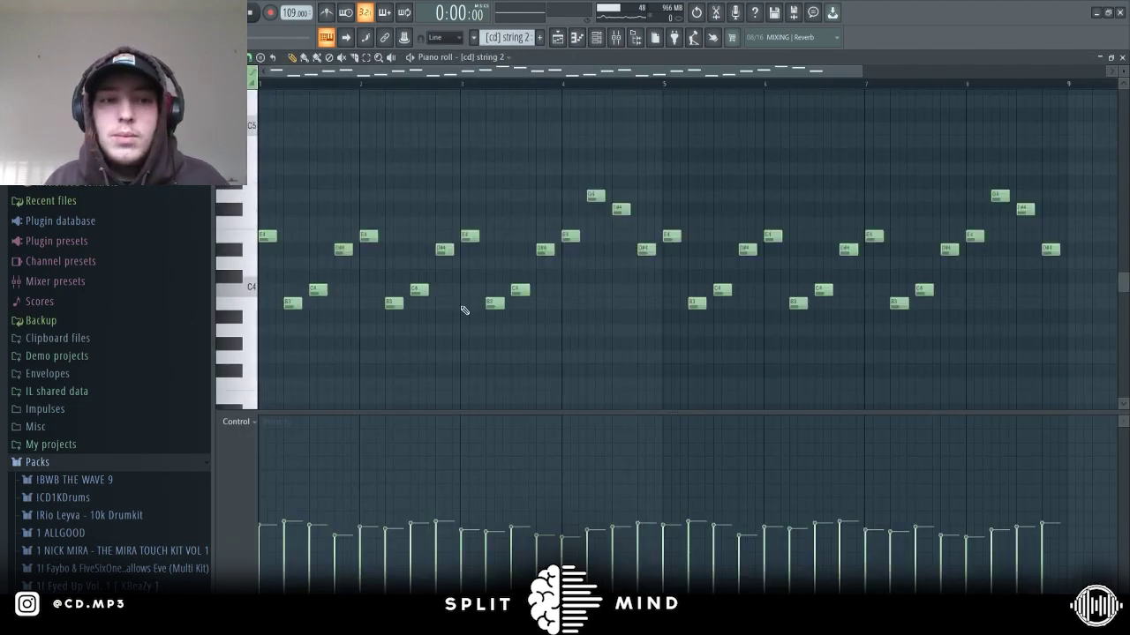
key(space)
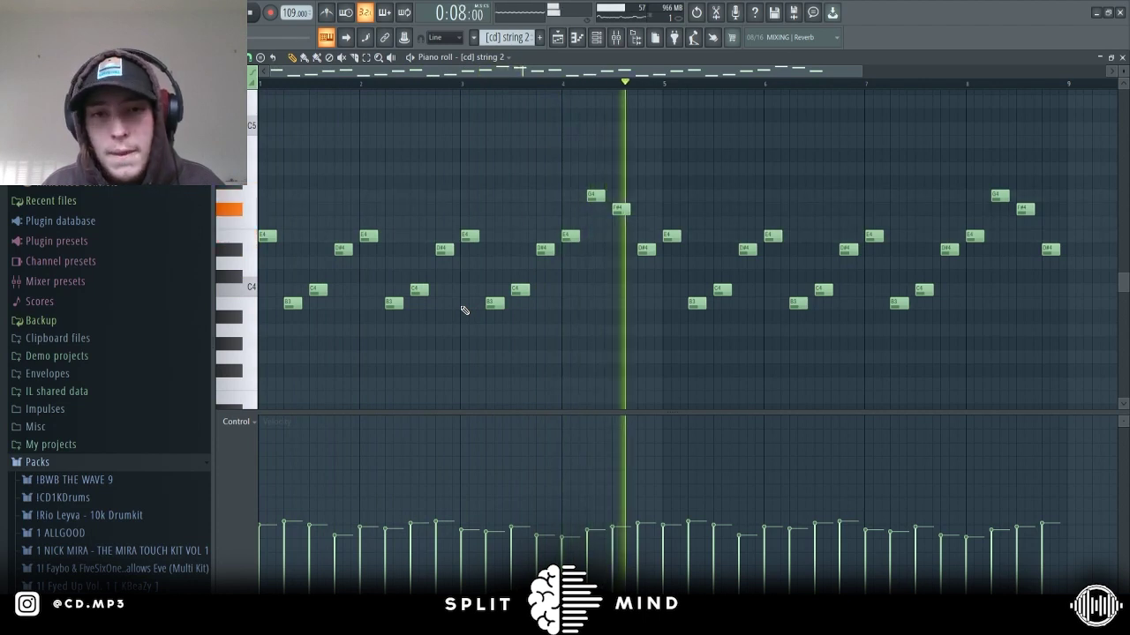
key(space)
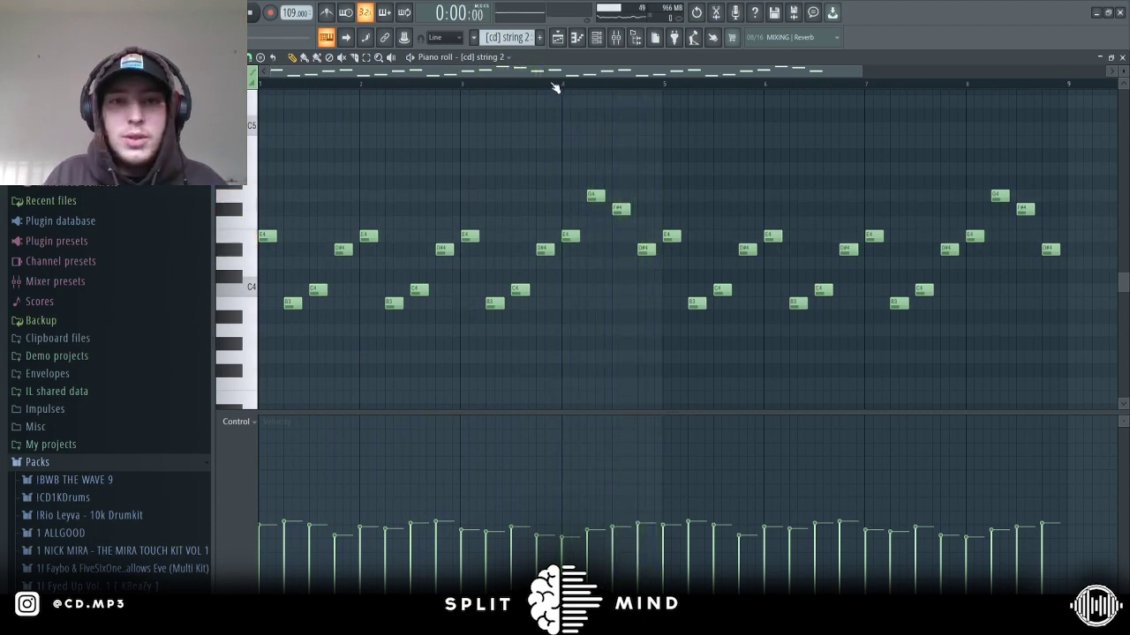
click(557, 37)
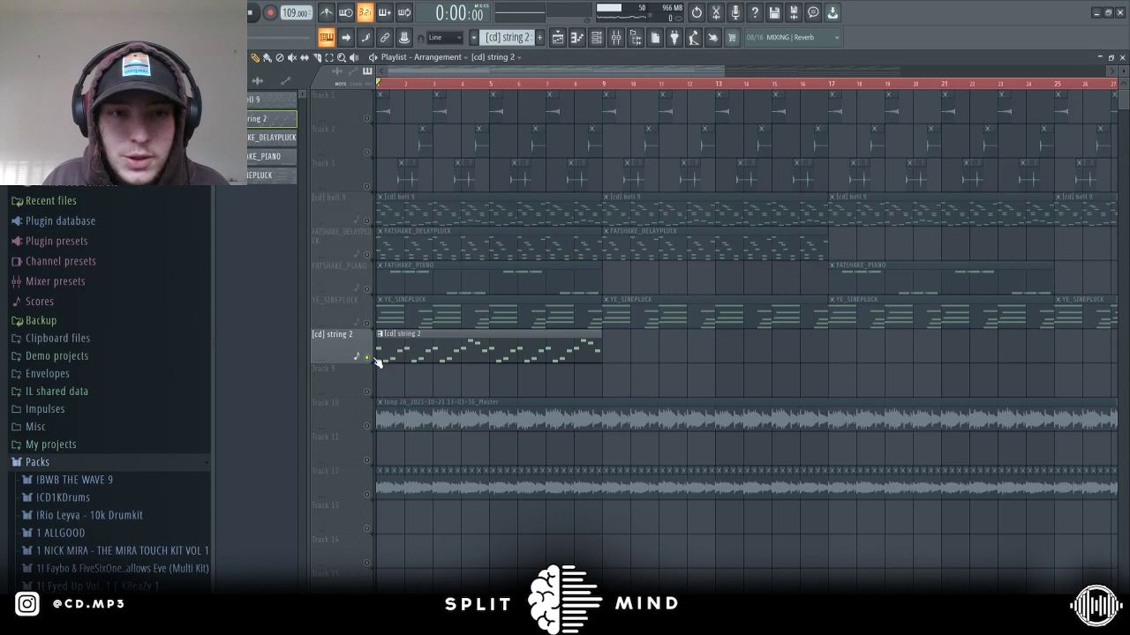
- Check the bell 9 notes, then unmute Track 1 in the playlist
double_click(435, 210)
scroll(401, 335, down, 2)
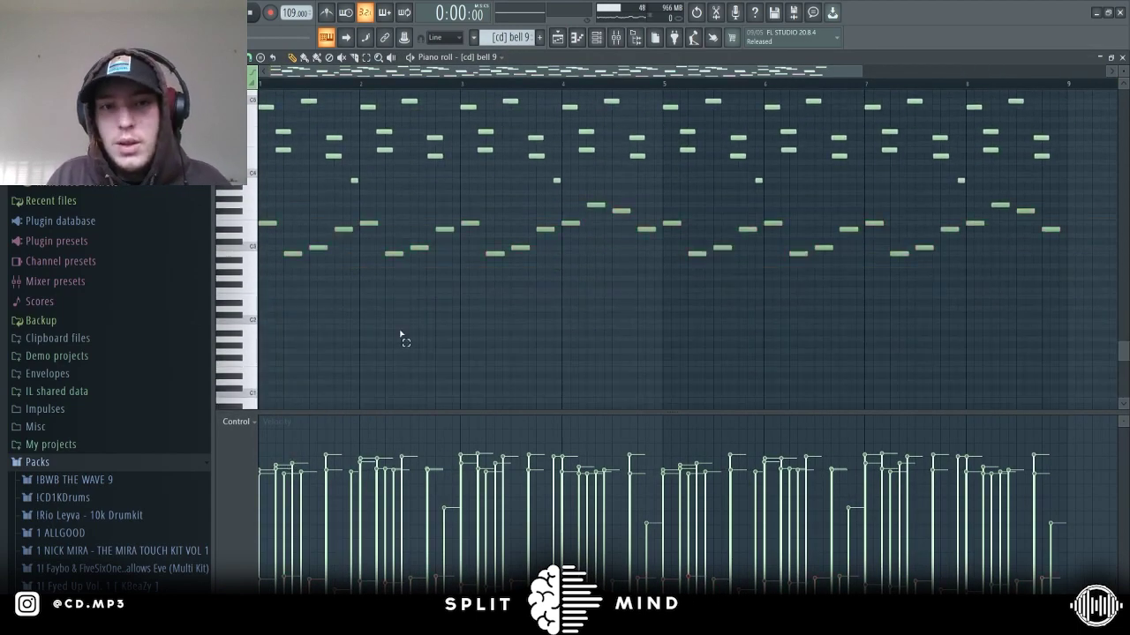
click(557, 37)
scroll(439, 192, down, 1)
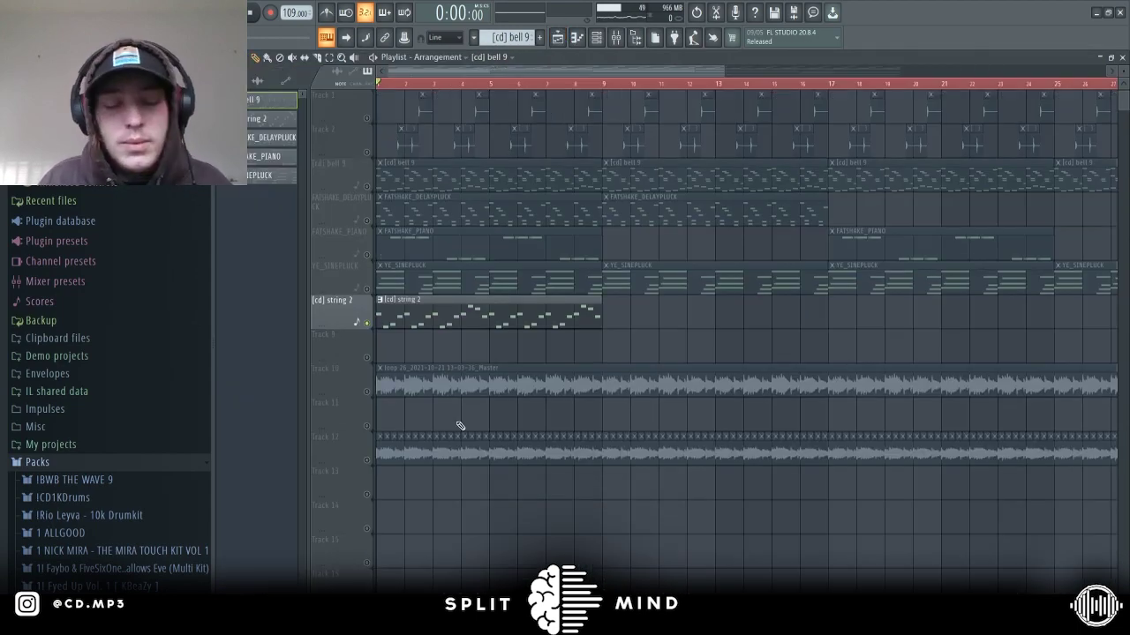
scroll(369, 329, up, 1)
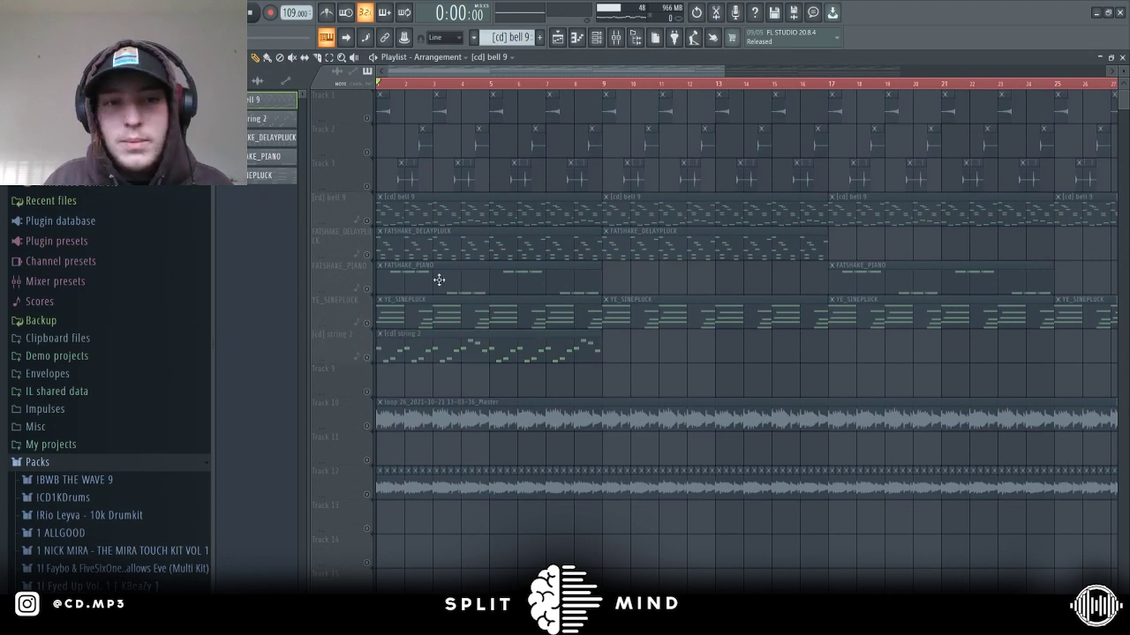
click(367, 119)
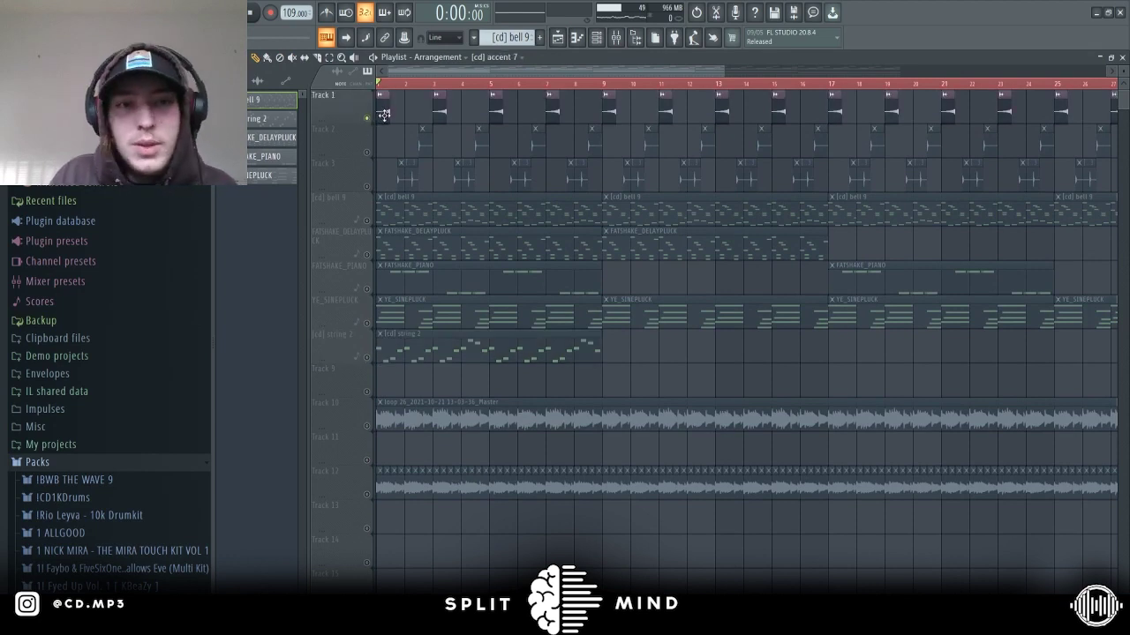
- Check the accent 7 clip, unmute Tracks 2 and 3, and play all three together
double_click(424, 178)
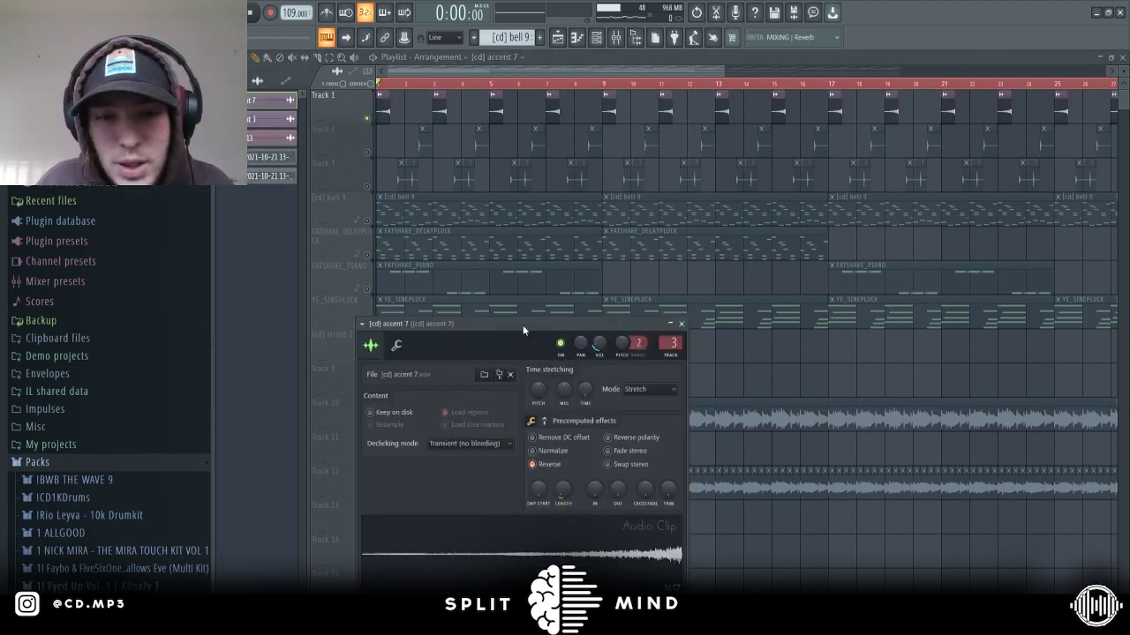
key(space)
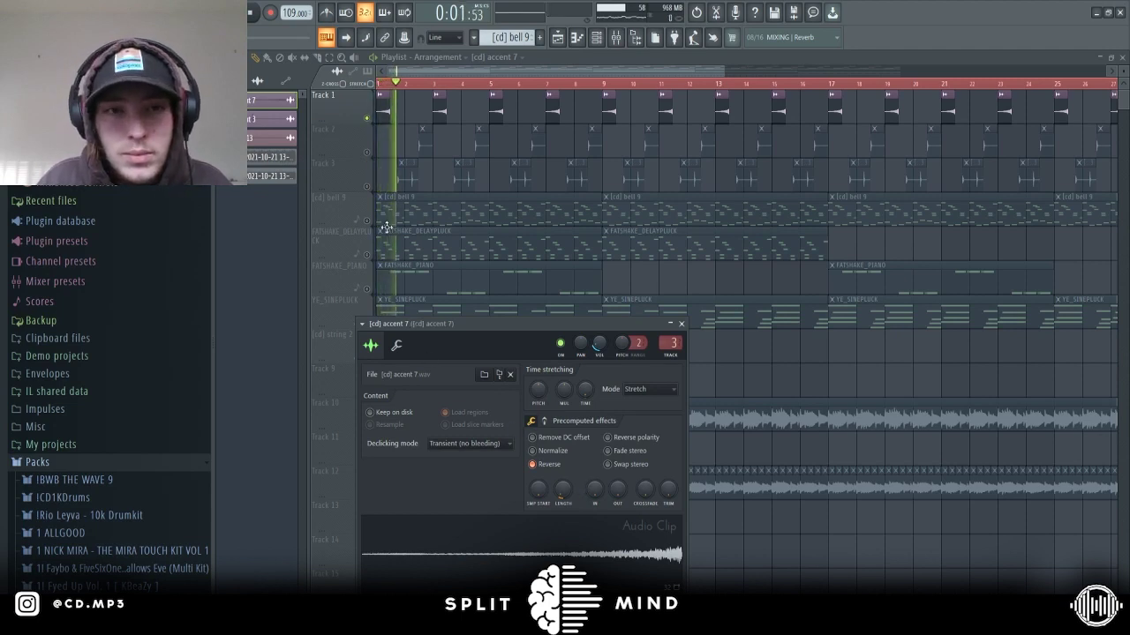
key(space)
click(367, 153)
click(368, 186)
key(space)
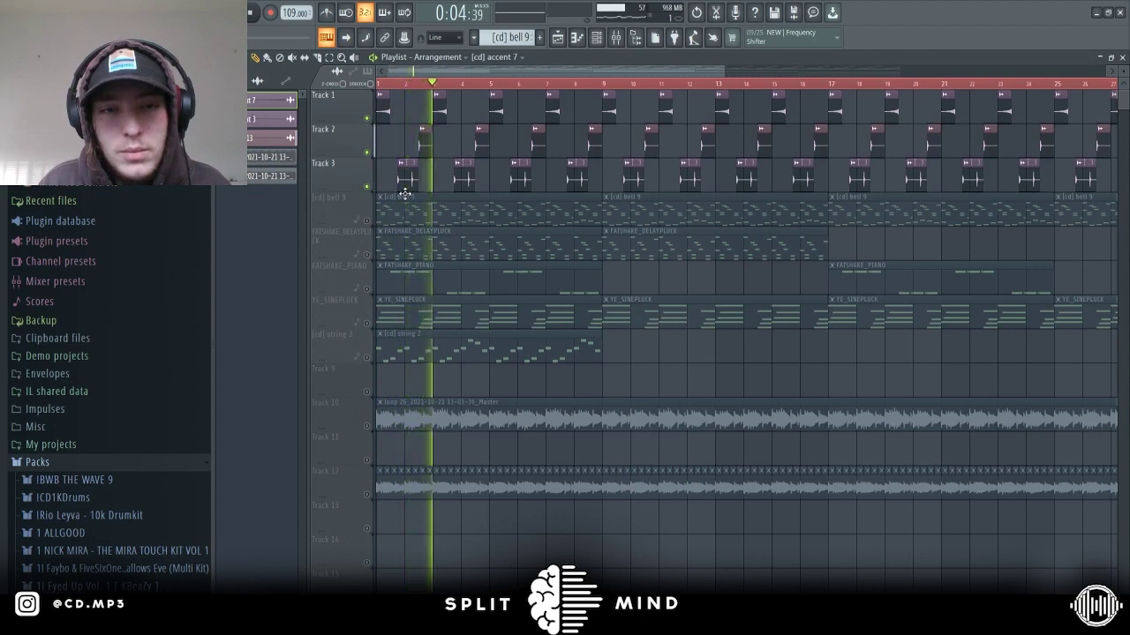
key(space)
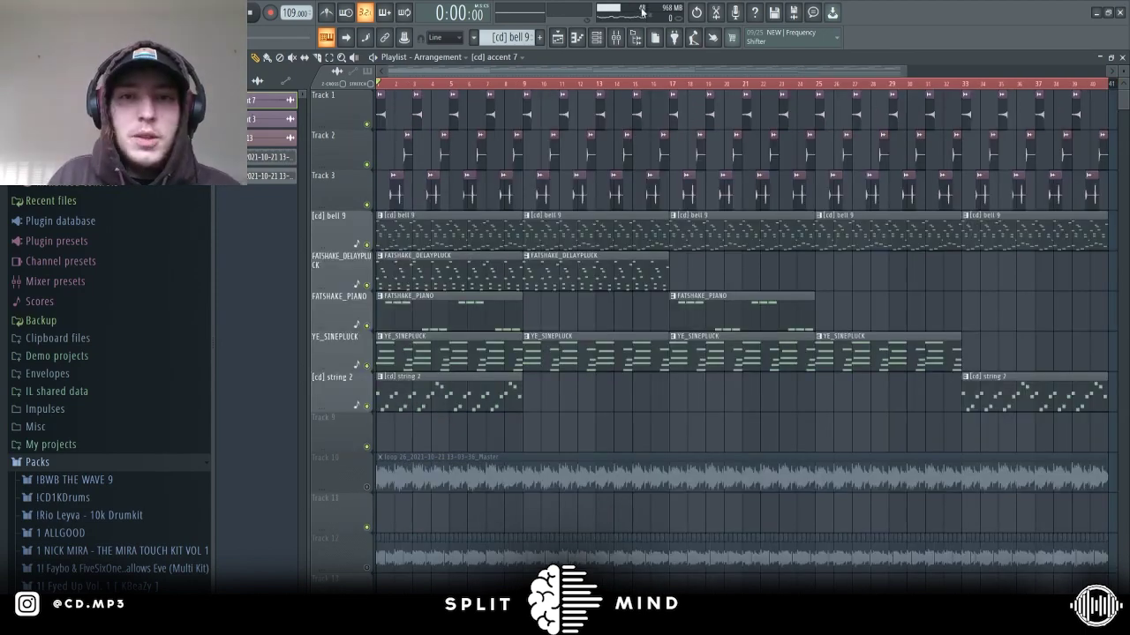
- Open the mixer and view the first EQ on the [cd] bell 9 insert
key(F9)
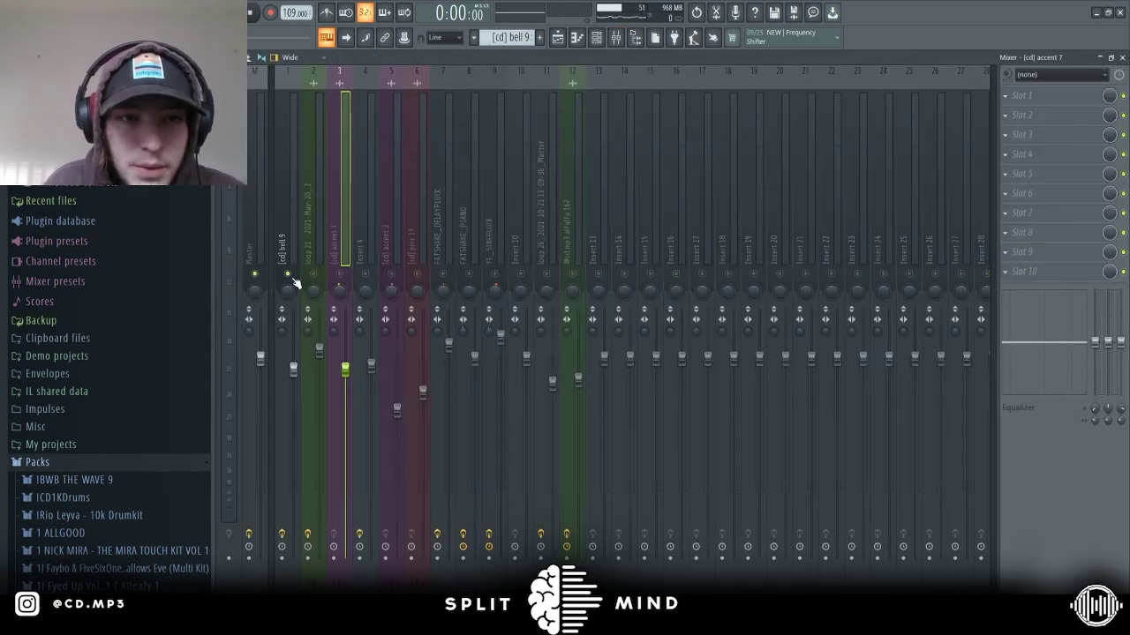
click(282, 247)
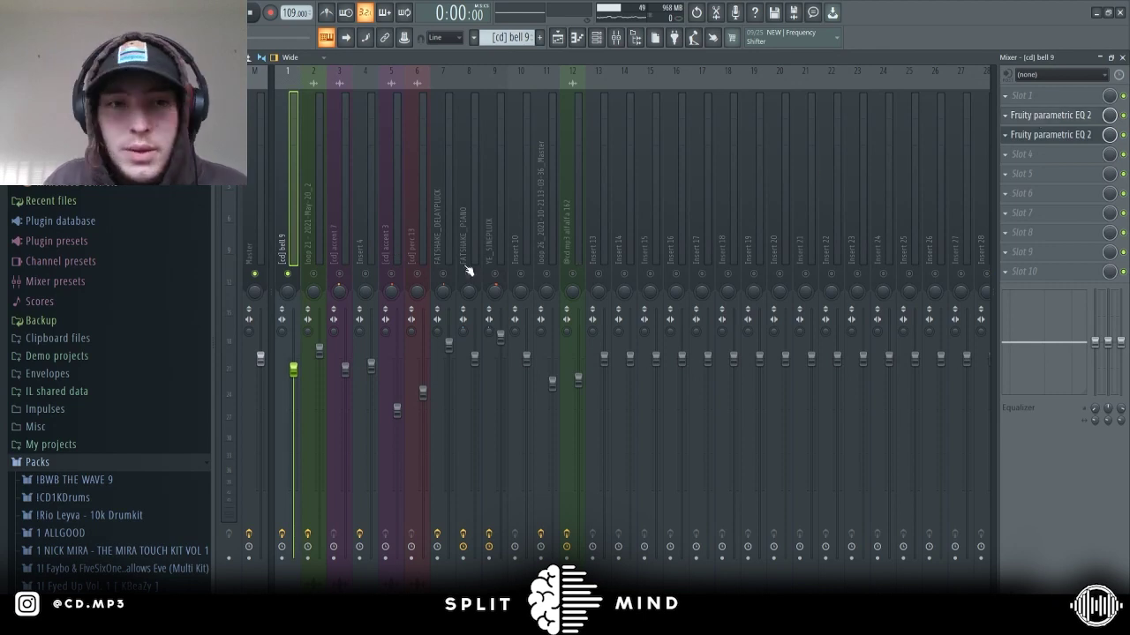
click(1065, 116)
click(1050, 134)
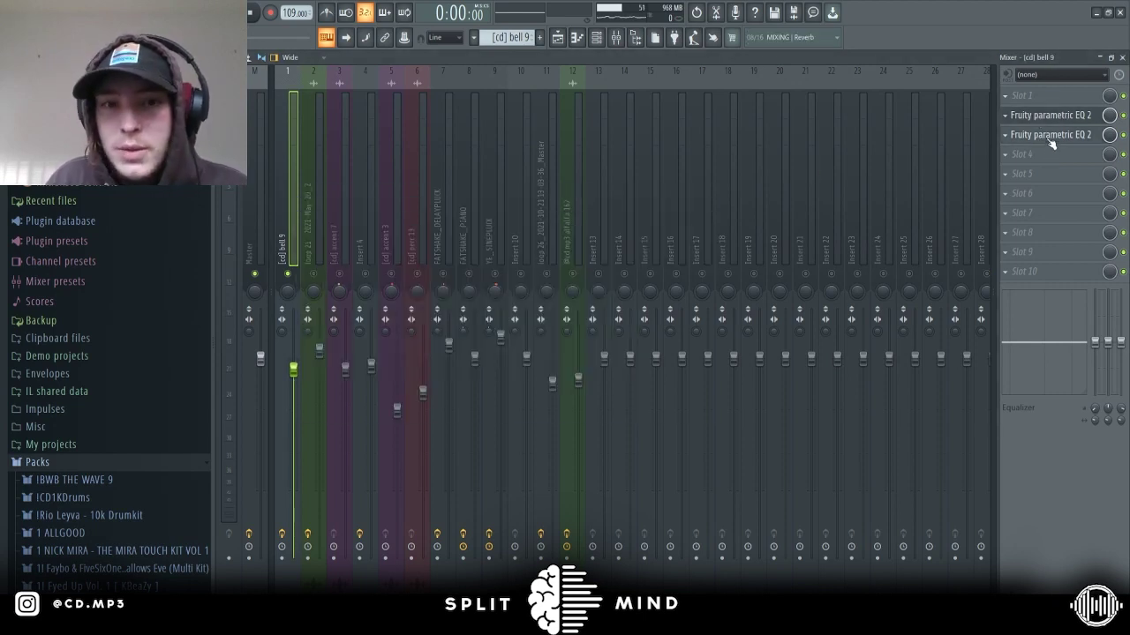
- Step through inserts 2–4 and open Insert 4's parametric EQ and ValhallaFreqEcho
click(317, 256)
click(342, 262)
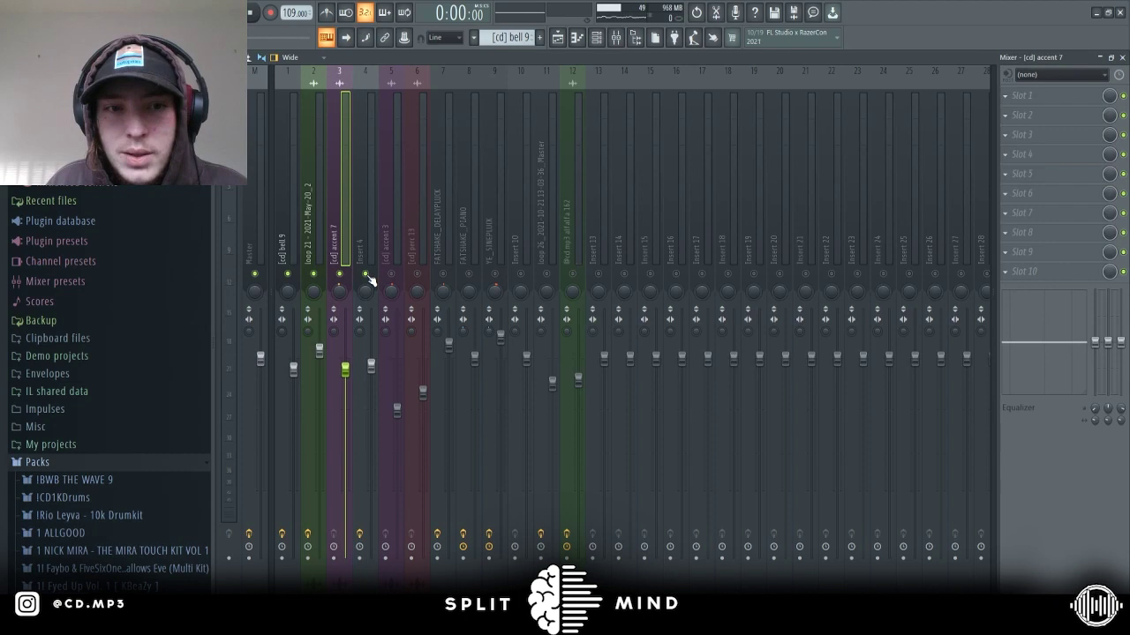
click(365, 264)
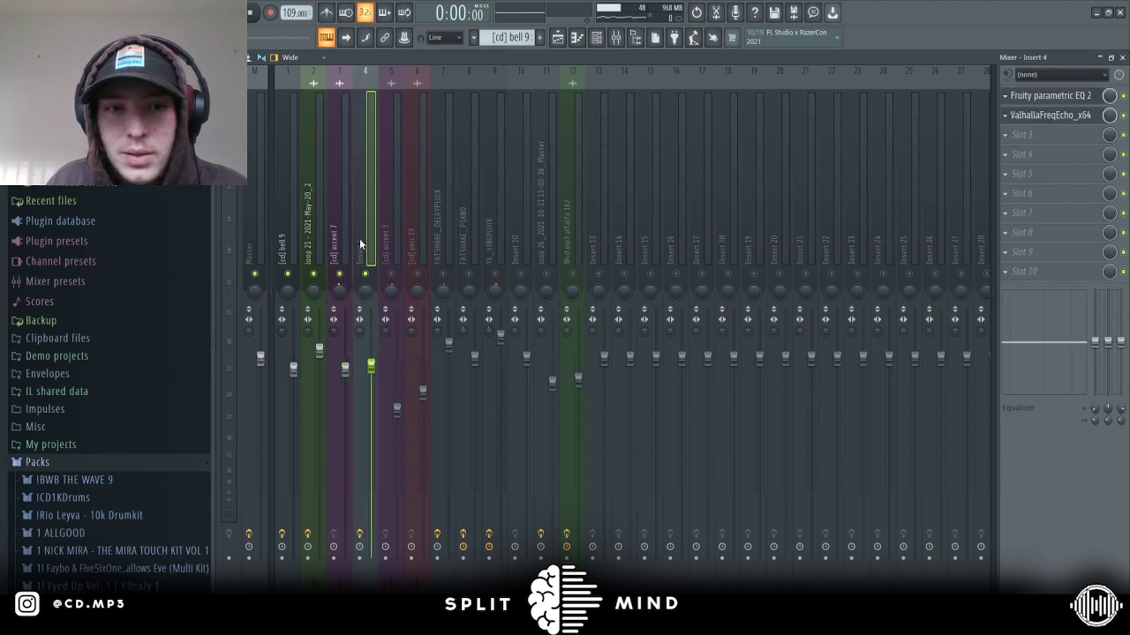
click(1095, 97)
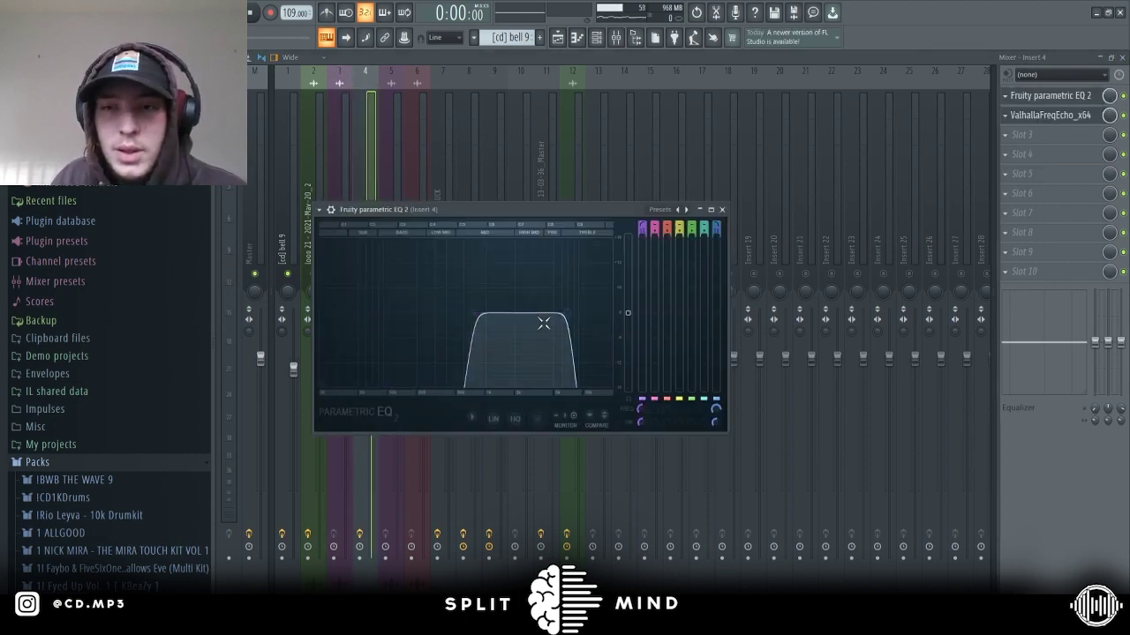
click(1034, 116)
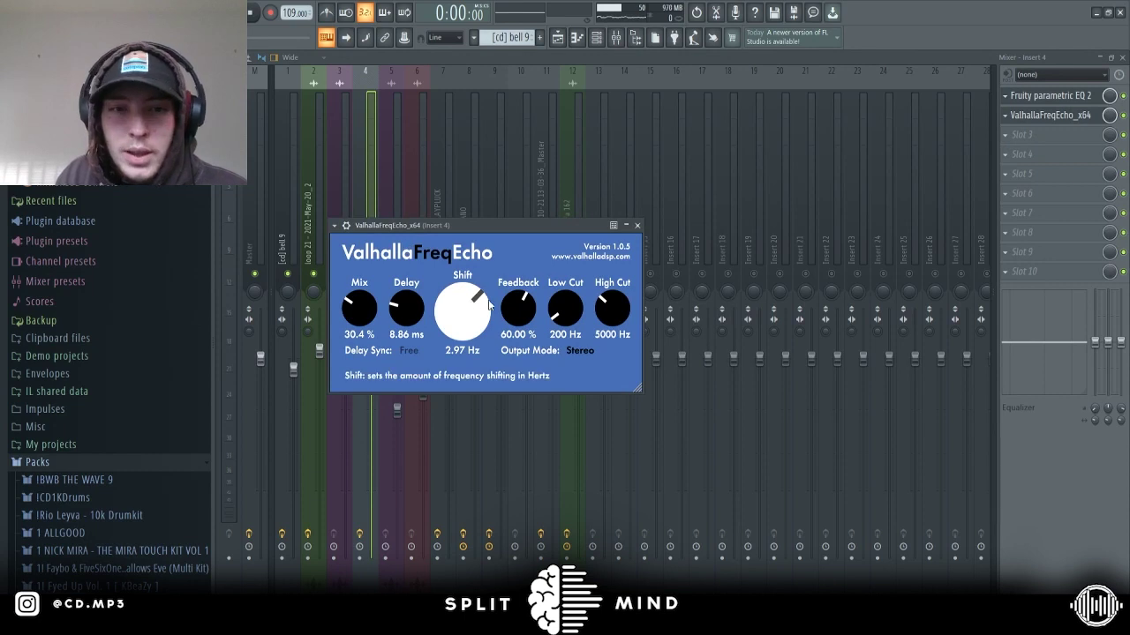
- Unmute [cd] perc 13 and play the mix with FATSHAKE_DELAYPLUCK selected
click(393, 224)
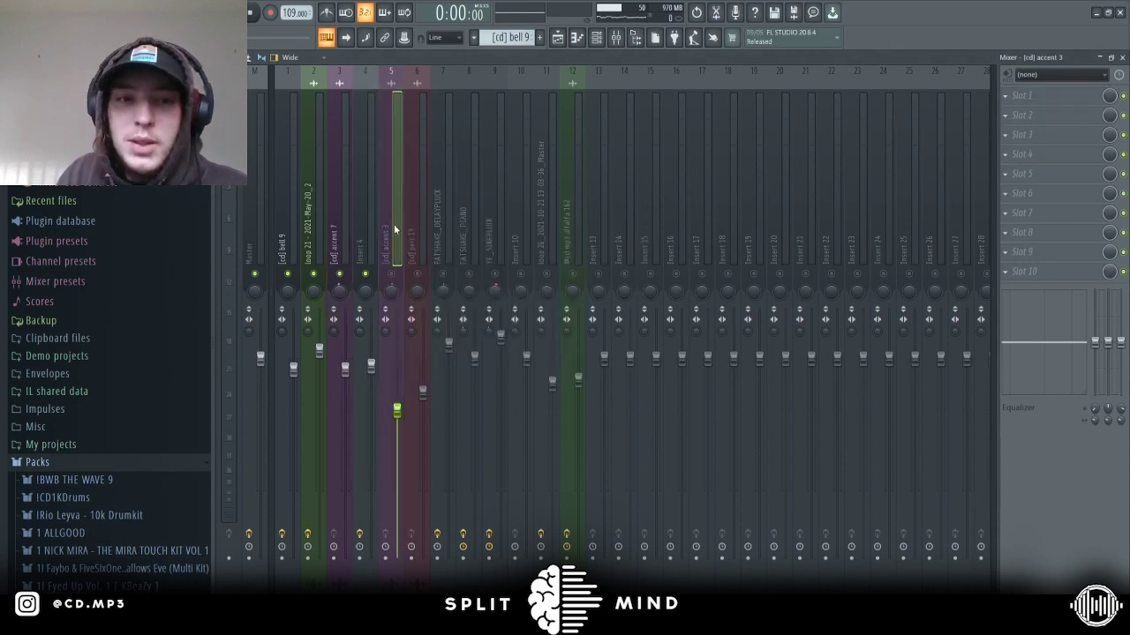
click(417, 274)
click(444, 238)
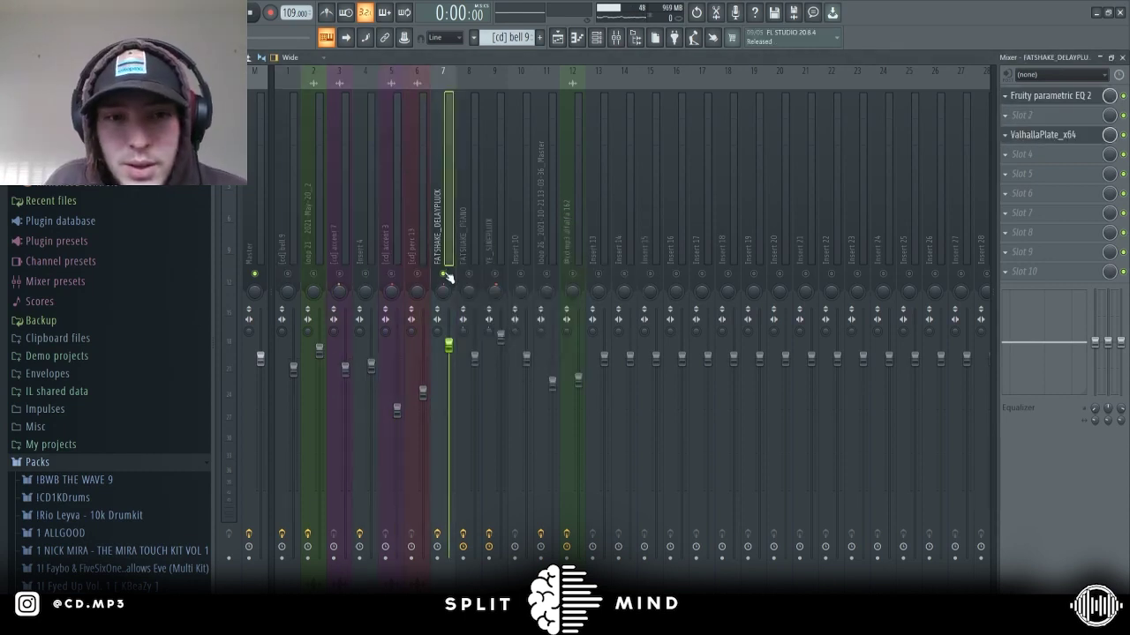
key(space)
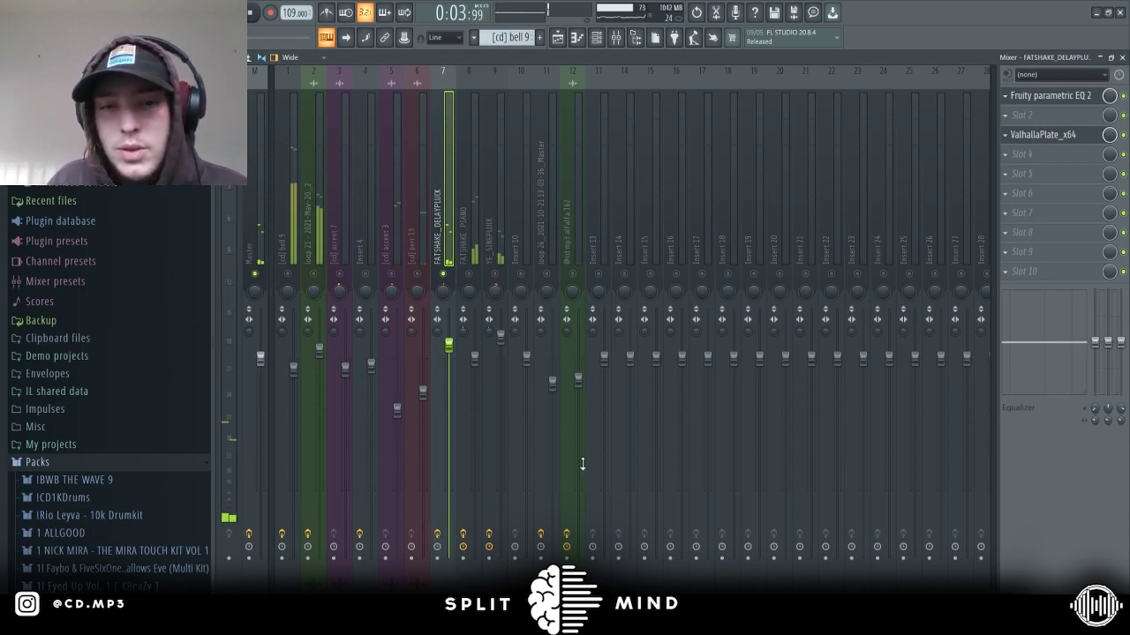
key(space)
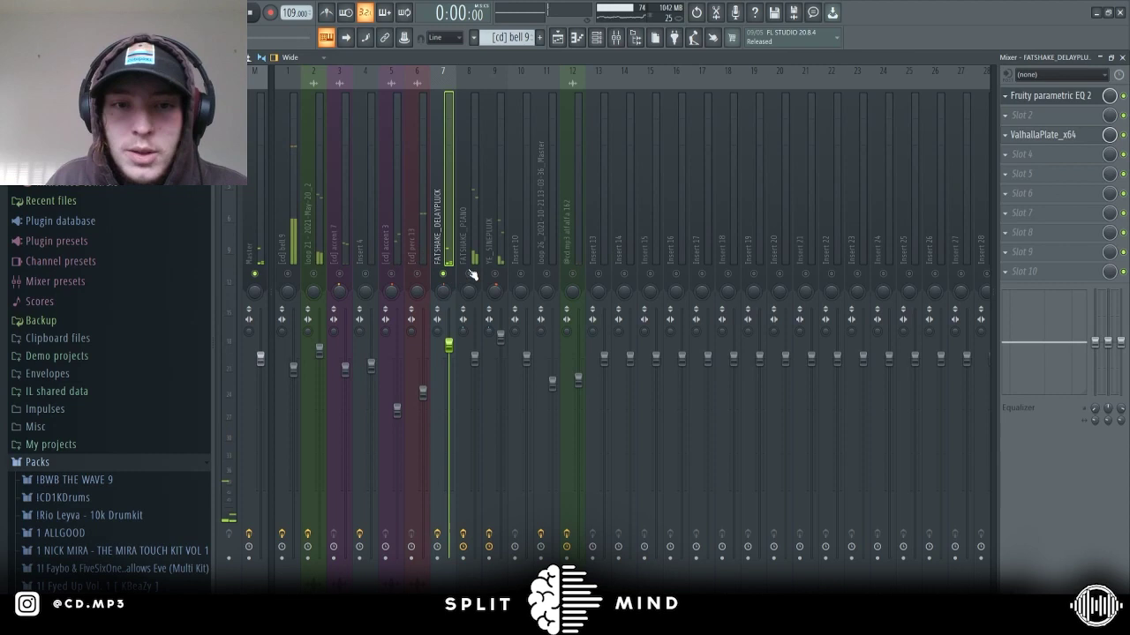
- Select FATSHAKE_PIANO's insert and play the mix through its effect chain
click(473, 250)
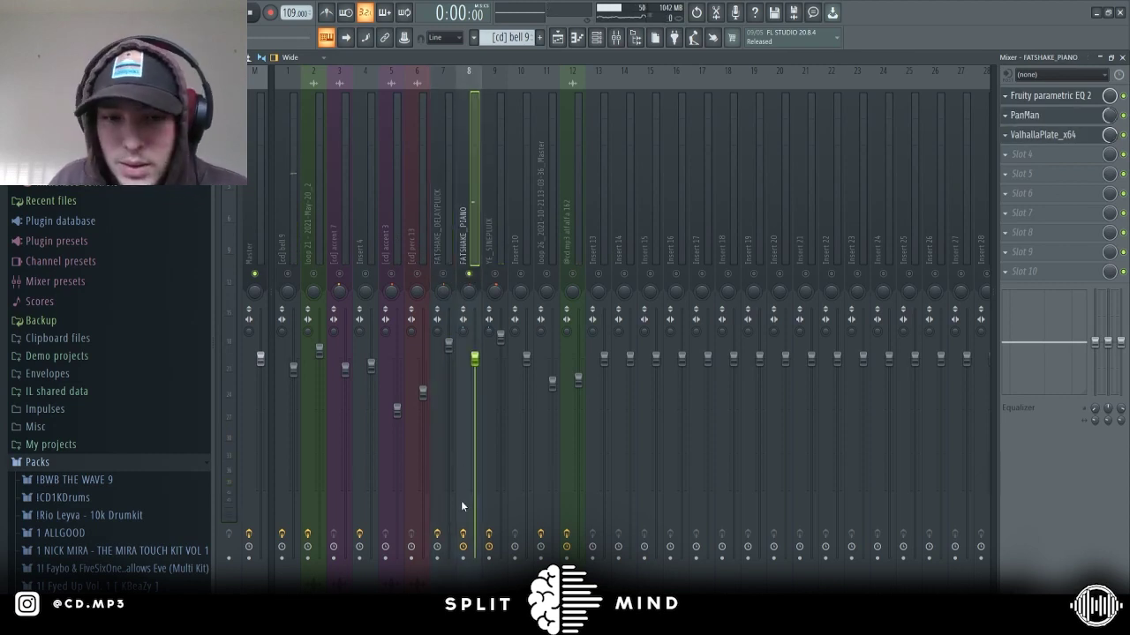
key(space)
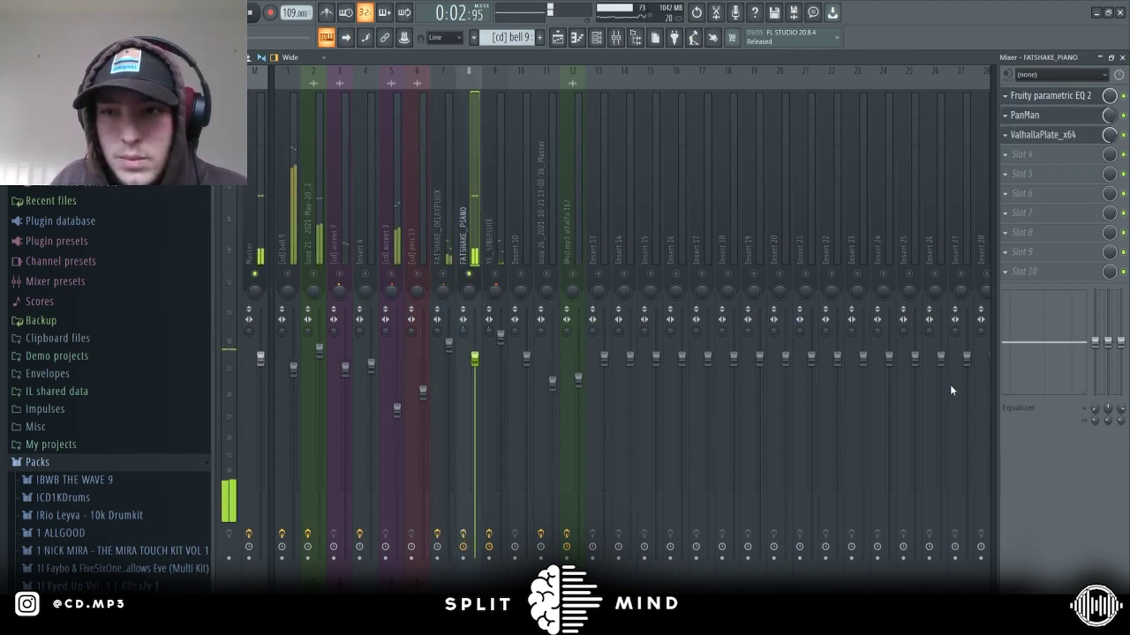
key(space)
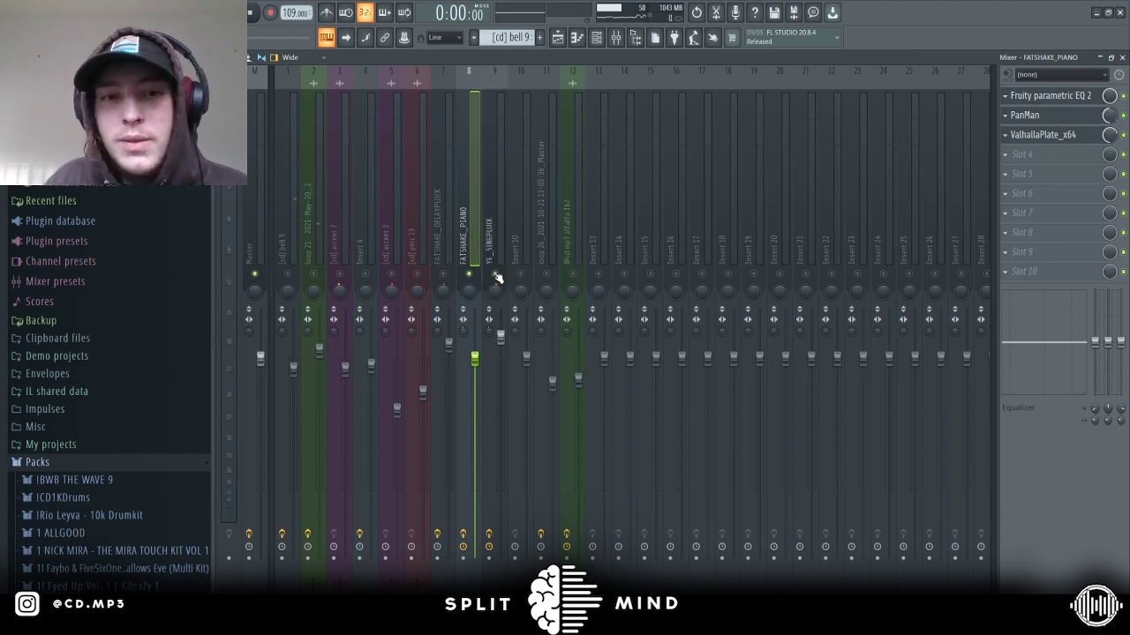
- Inspect YE_SINEPLUCK's Little AlterBoy, HalfTime and ValhallaDelay effects, then play the mix
click(496, 245)
click(1037, 95)
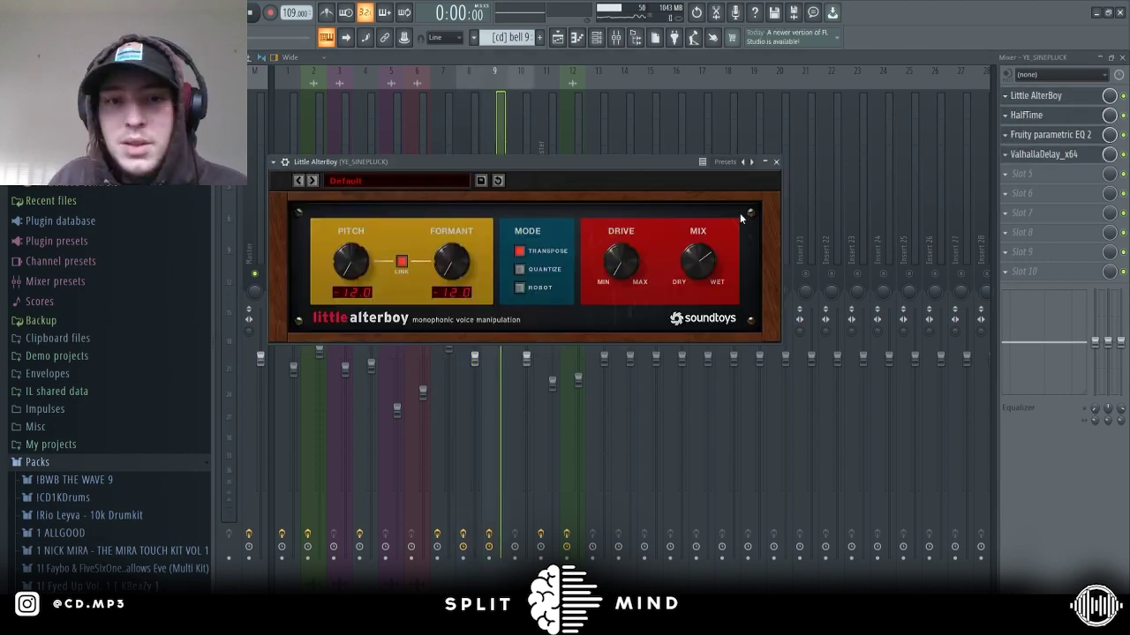
click(776, 162)
click(1072, 119)
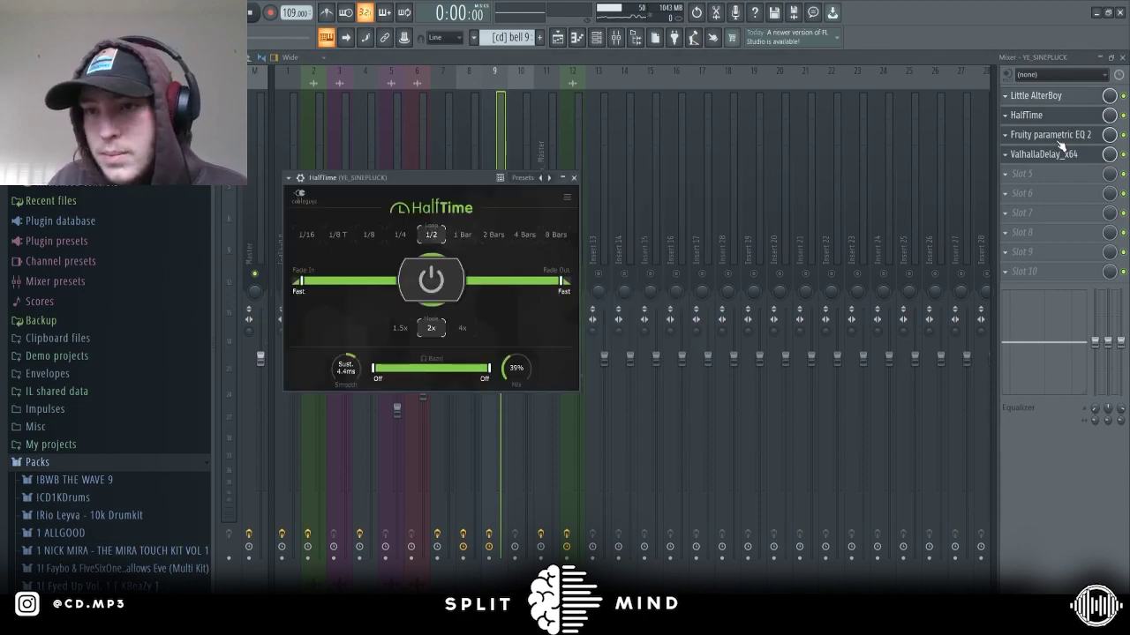
click(1050, 154)
drag(832, 243, 621, 304)
key(Escape)
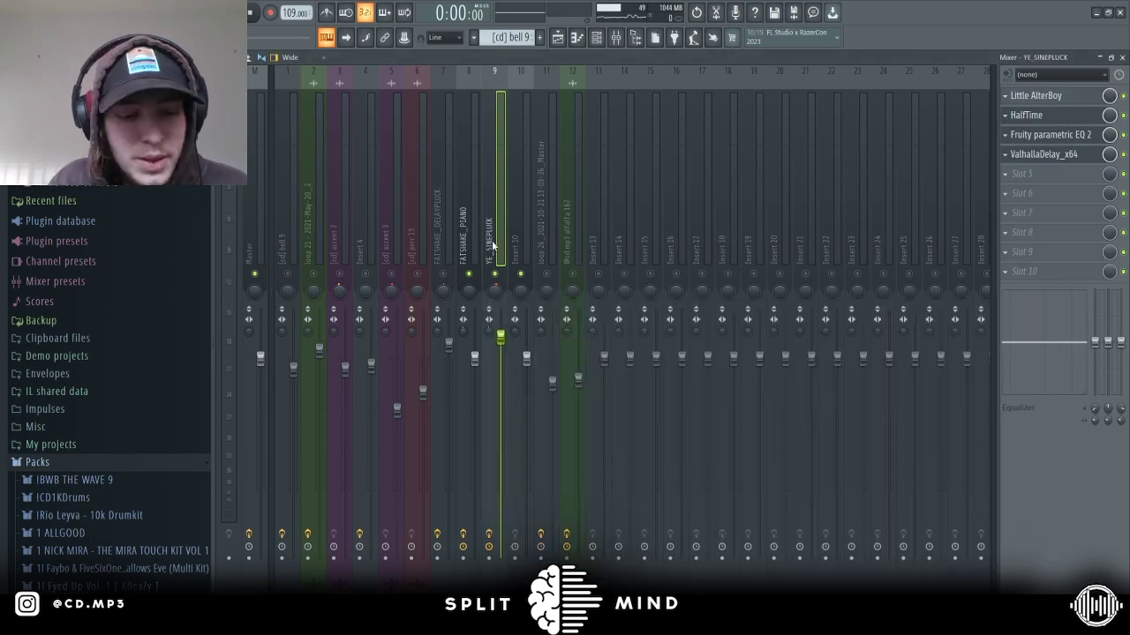
key(space)
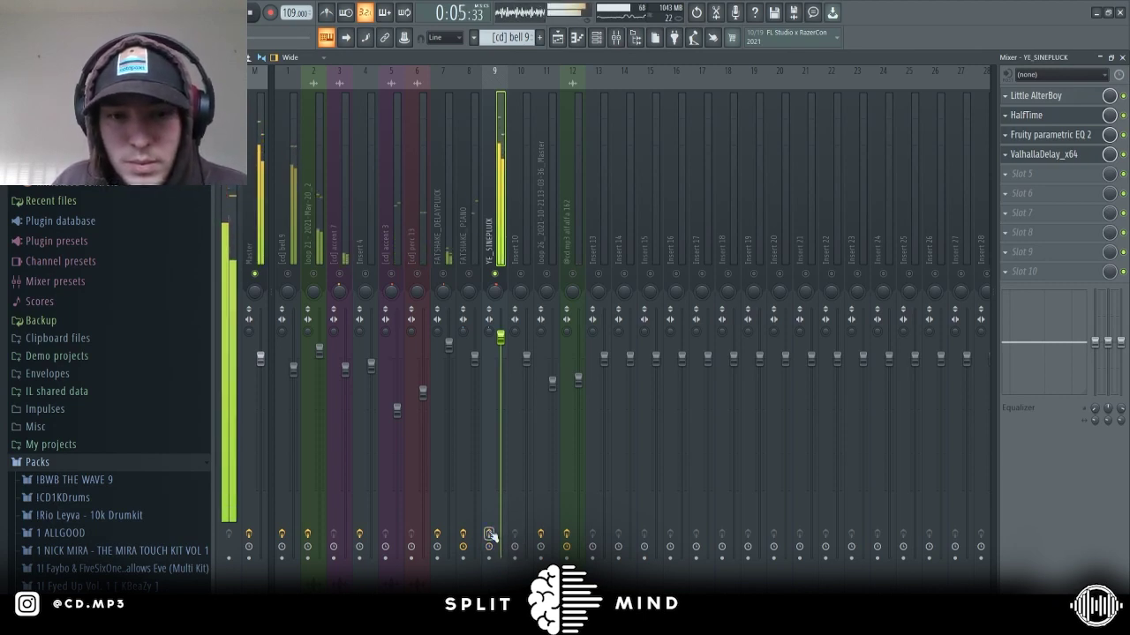
key(space)
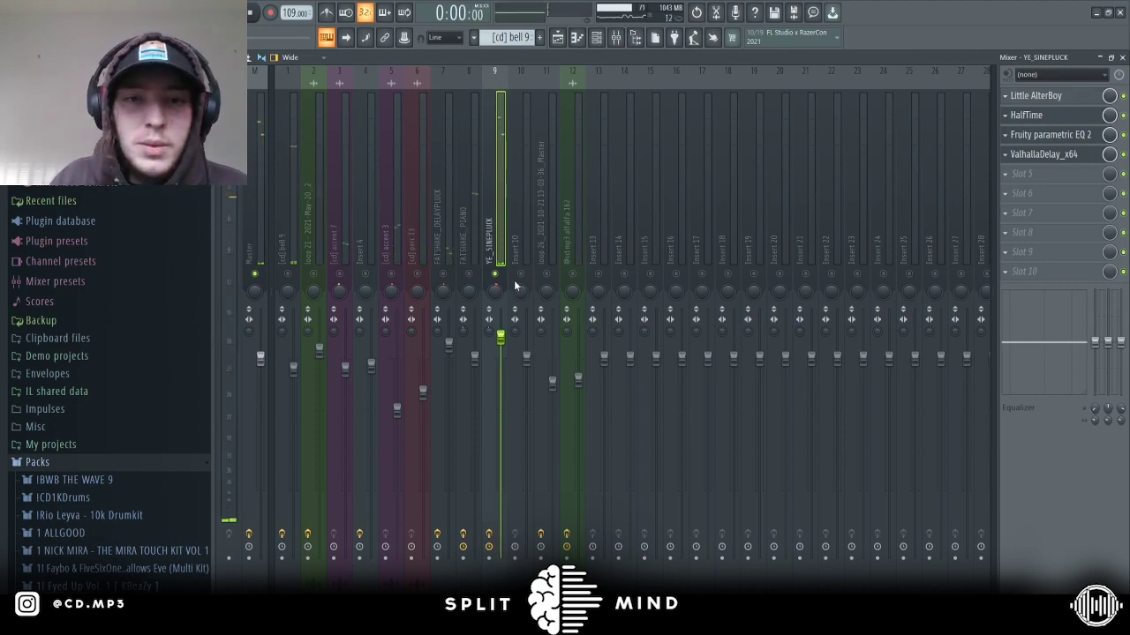
- Route YE_SINEPLUCK to Inserts 10, 11 and 12, then return to the playlist
click(521, 274)
click(546, 274)
click(570, 274)
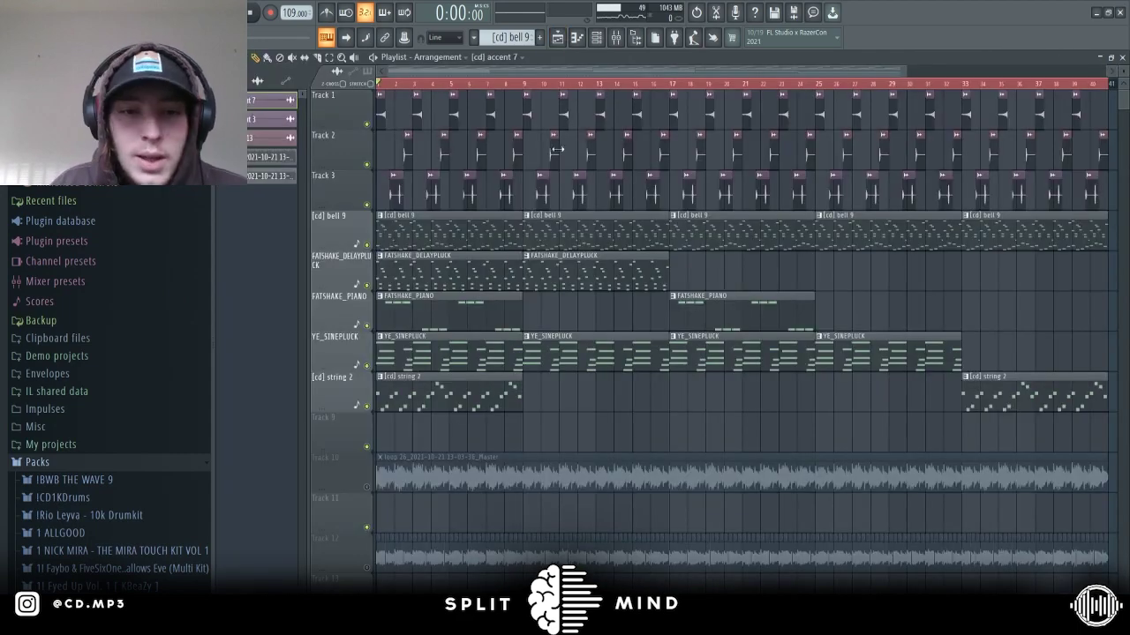
click(557, 37)
- Check and close the loop 26 clip settings while the arrangement plays
click(381, 485)
key(space)
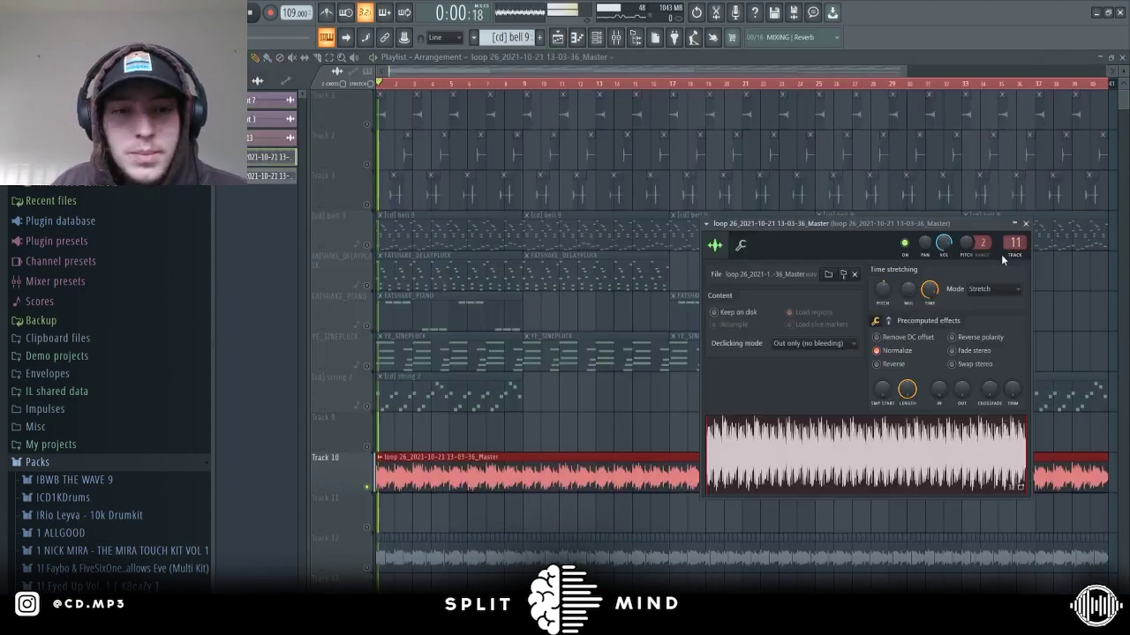
click(618, 412)
alt+scroll(619, 412, down, 2)
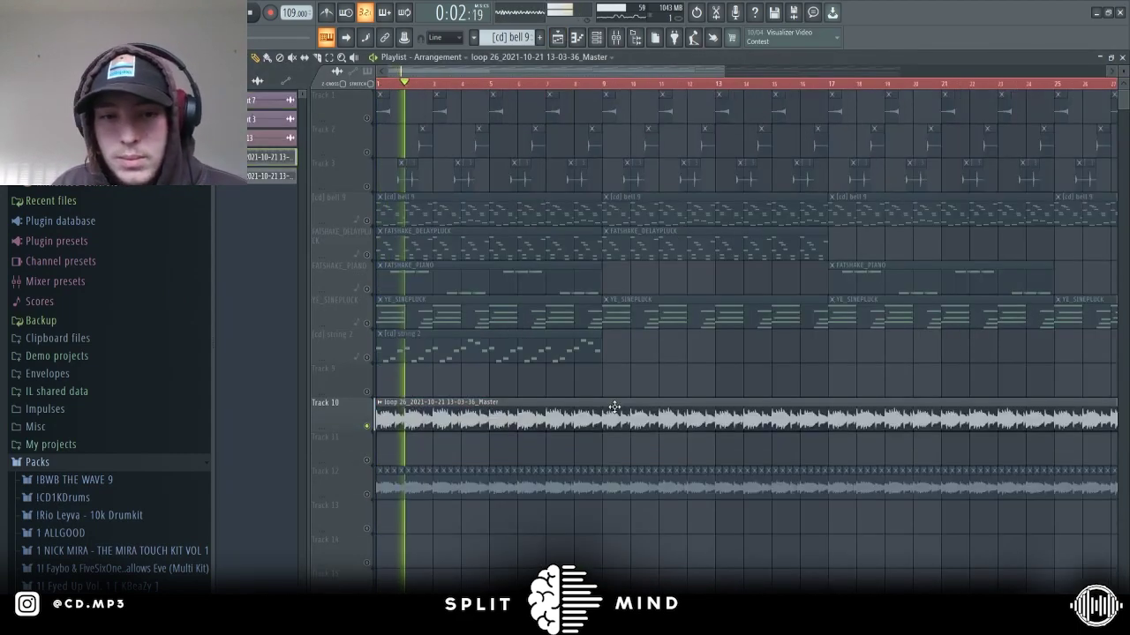
ctrl+scroll(616, 408, down, 3)
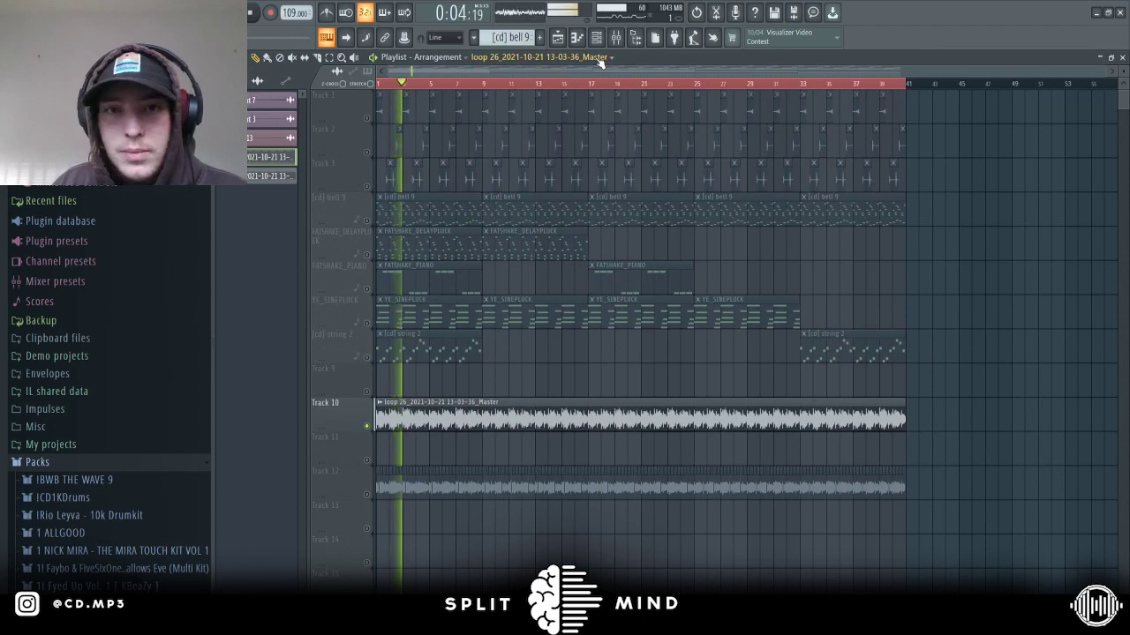
- In the mixer, view loop 26's HalfTime effect, then select insert 12's effect chain
click(616, 37)
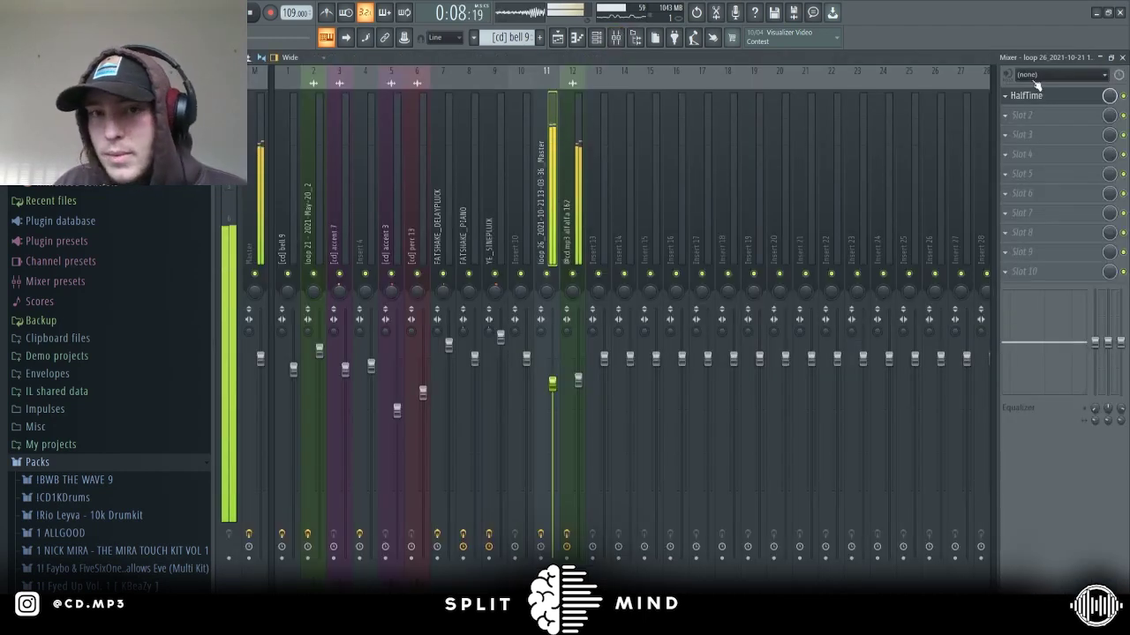
key(space)
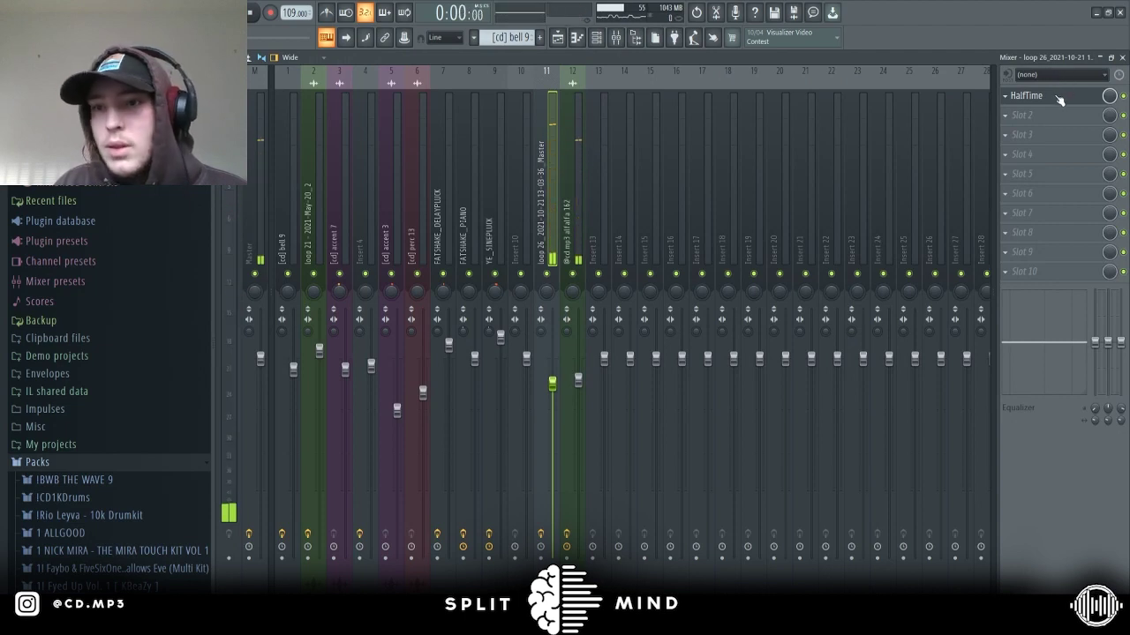
click(1059, 98)
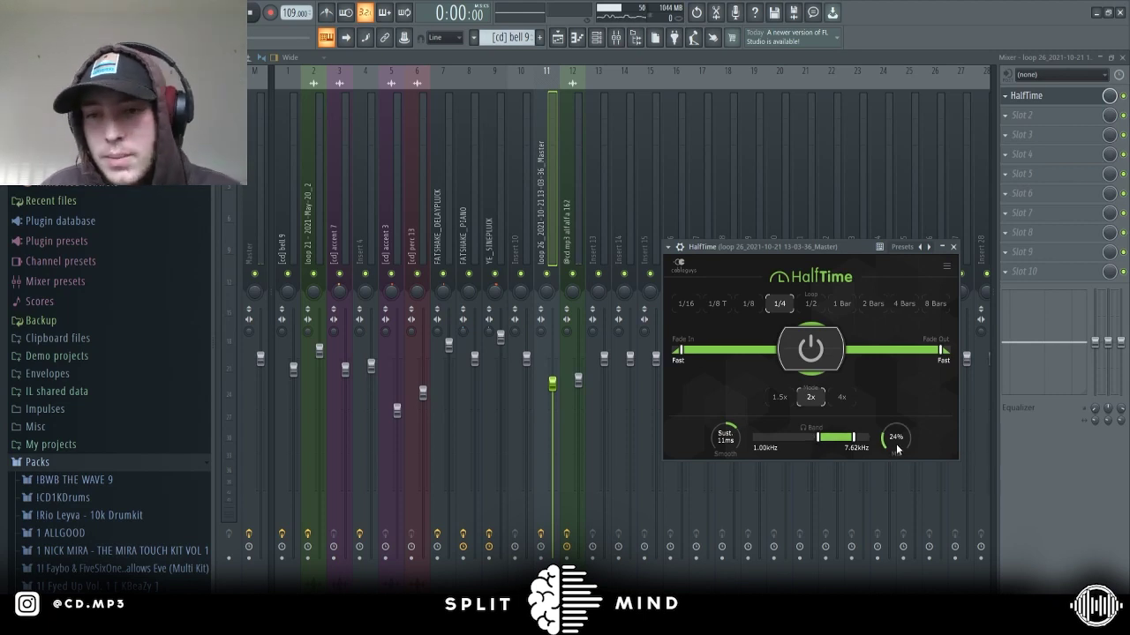
click(573, 240)
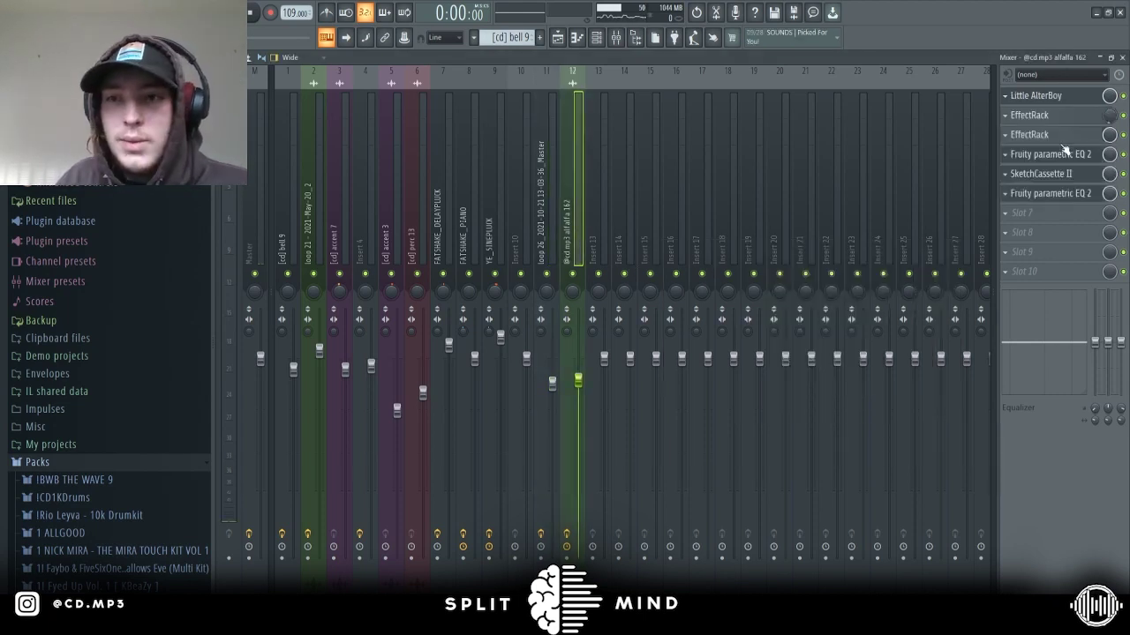
- Turn insert 12's Little AlterBoy mix slightly toward dry, audition it, and close it
click(1078, 97)
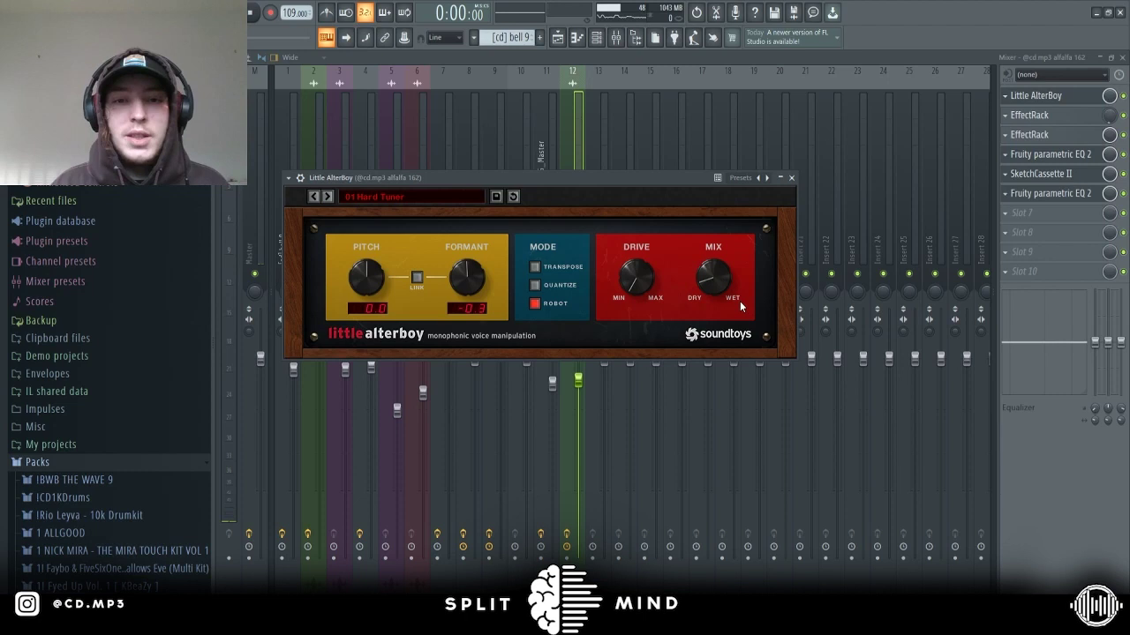
drag(712, 275, 710, 287)
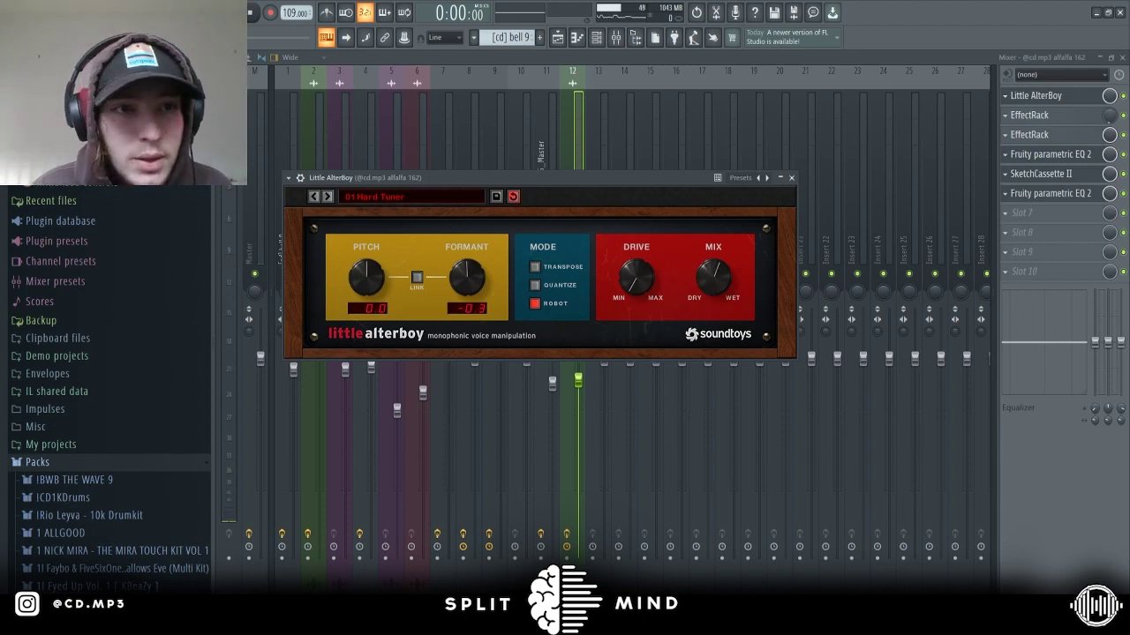
key(space)
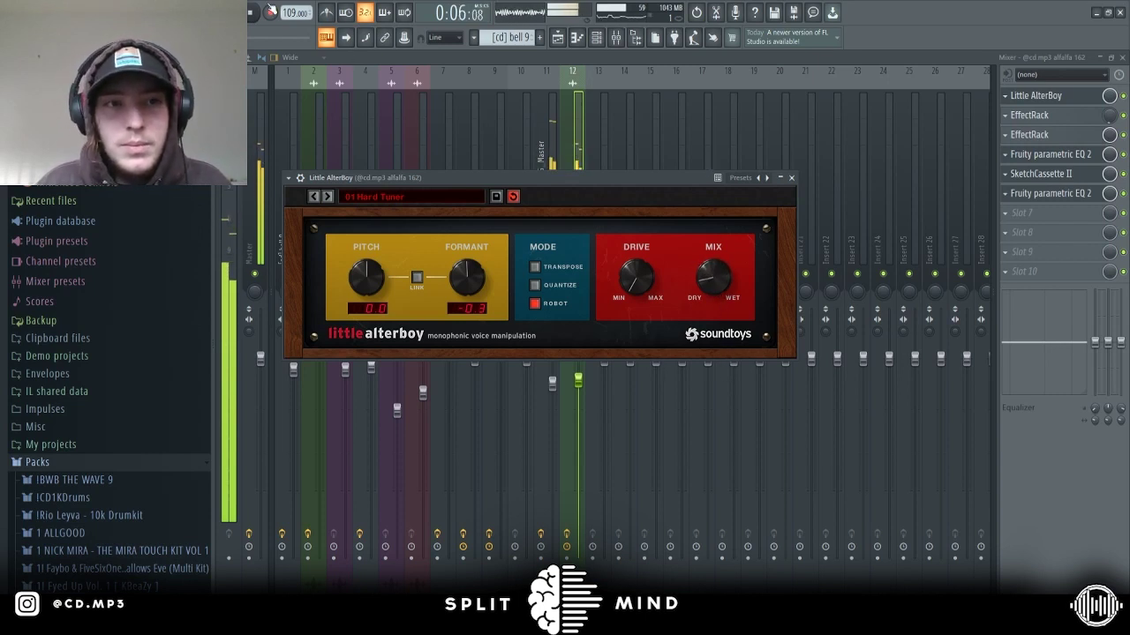
key(space)
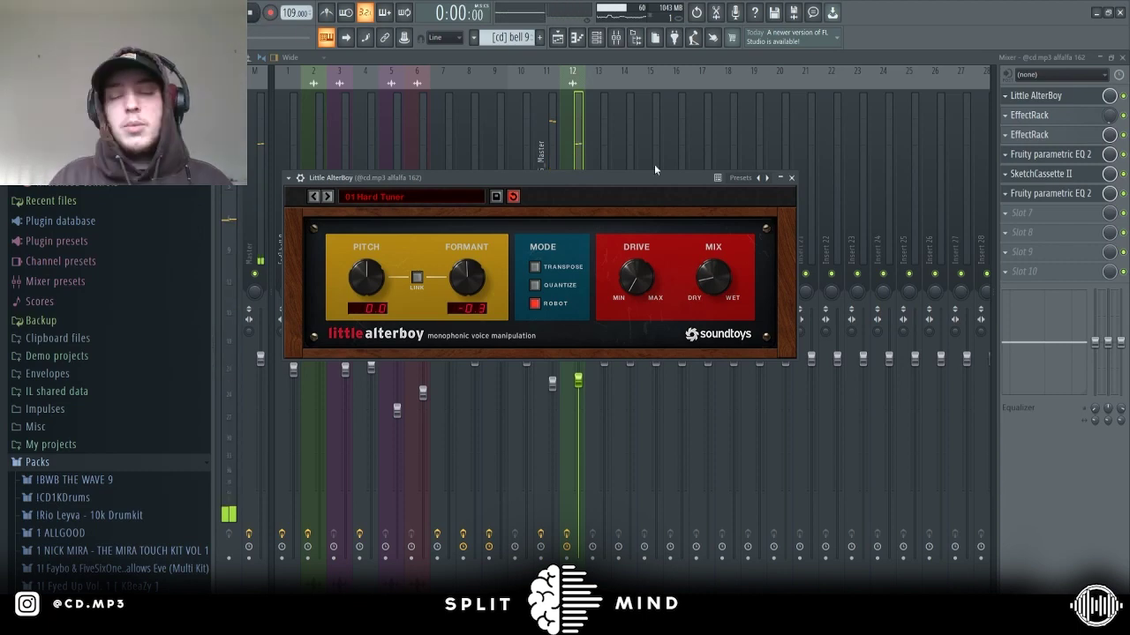
click(574, 146)
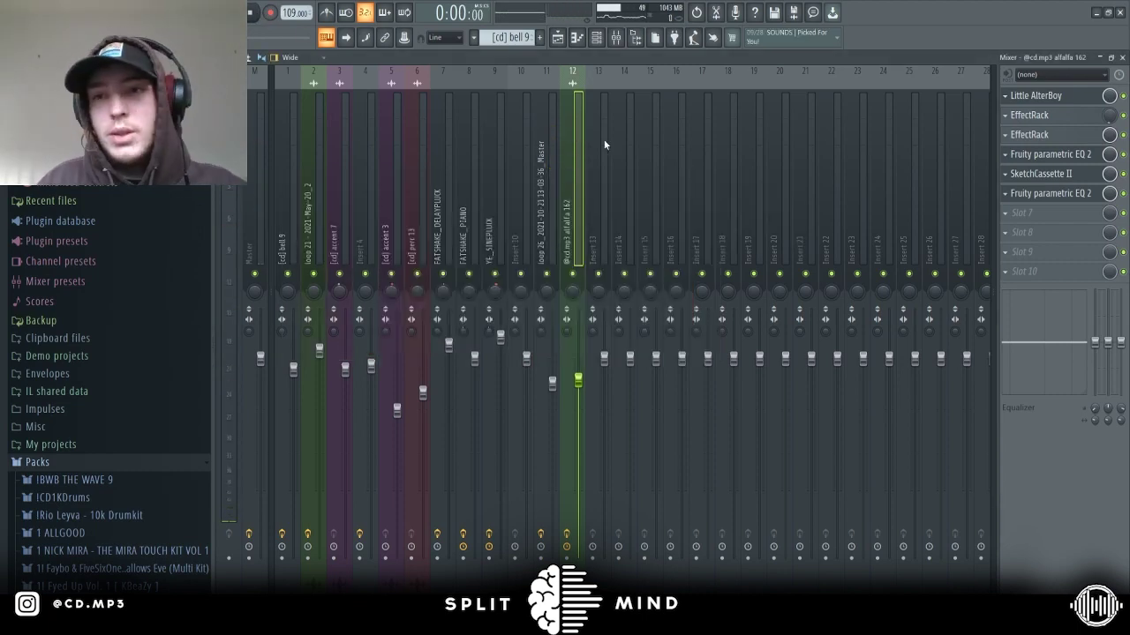
- Inspect insert 12's two EffectRacks and its first Fruity parametric EQ 2
click(1056, 117)
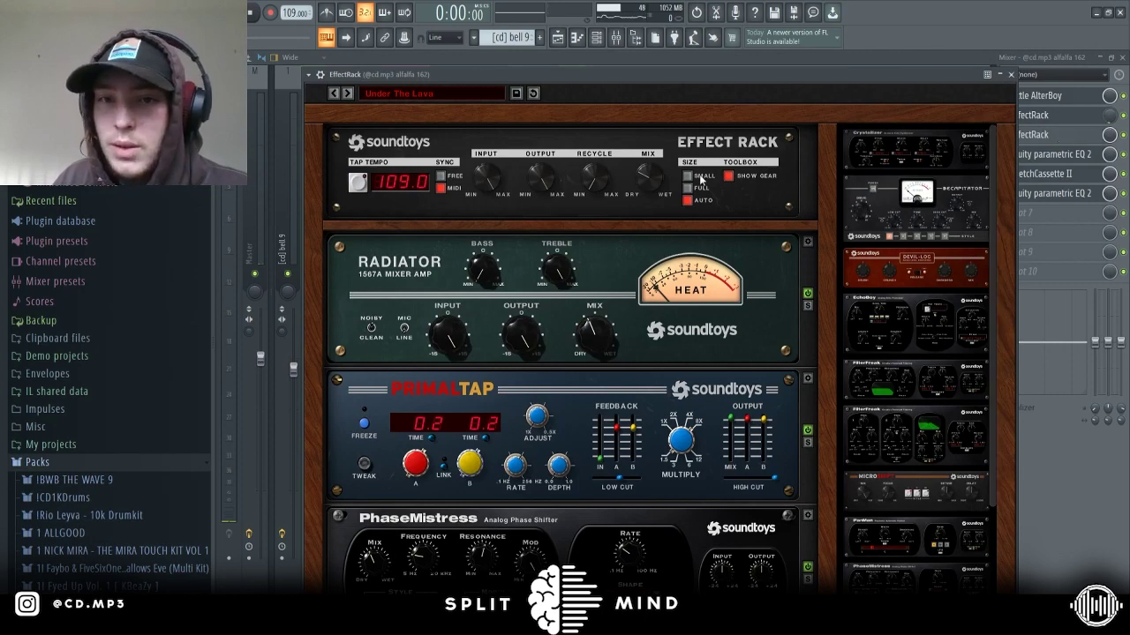
click(1075, 146)
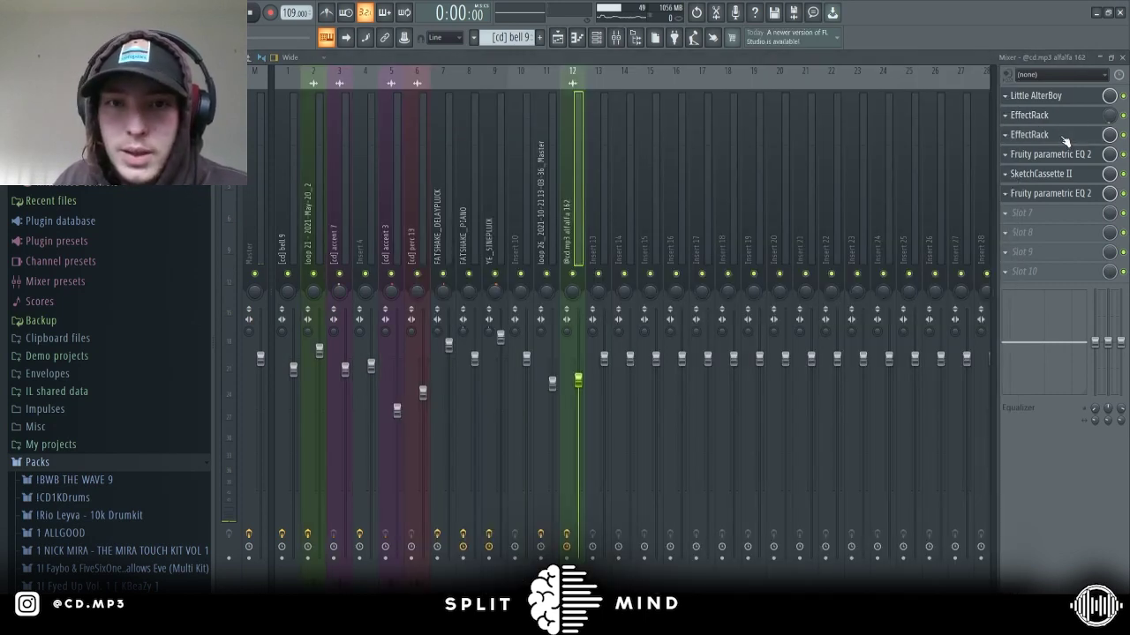
click(1064, 138)
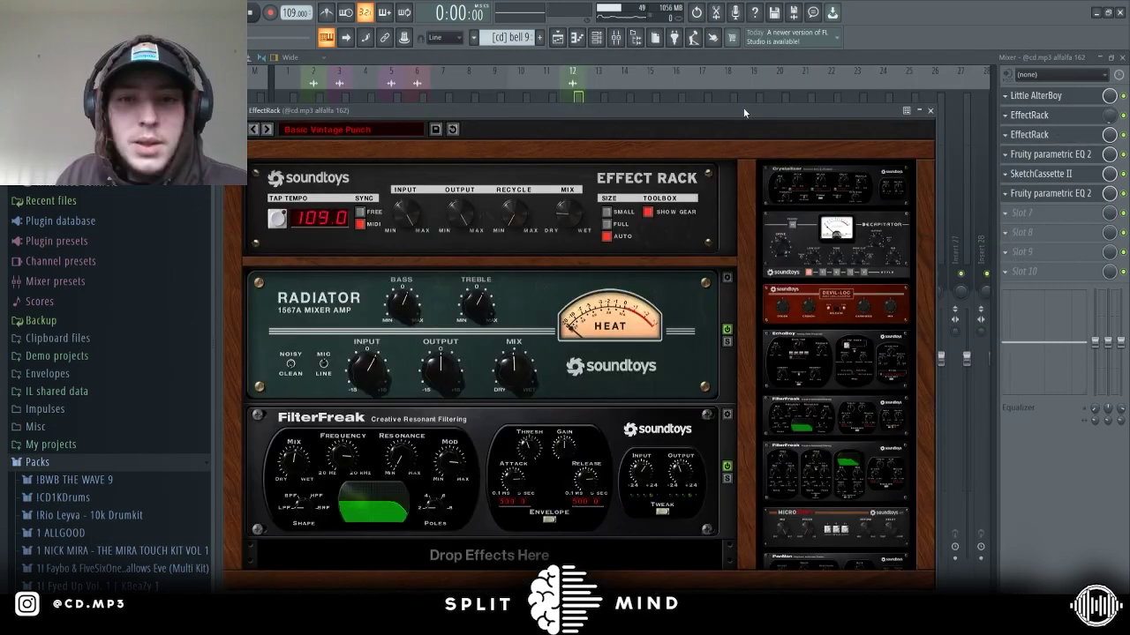
click(1089, 157)
- Review SketchCassette II and the last Fruity parametric EQ 2, then return to the Playlist
click(1064, 181)
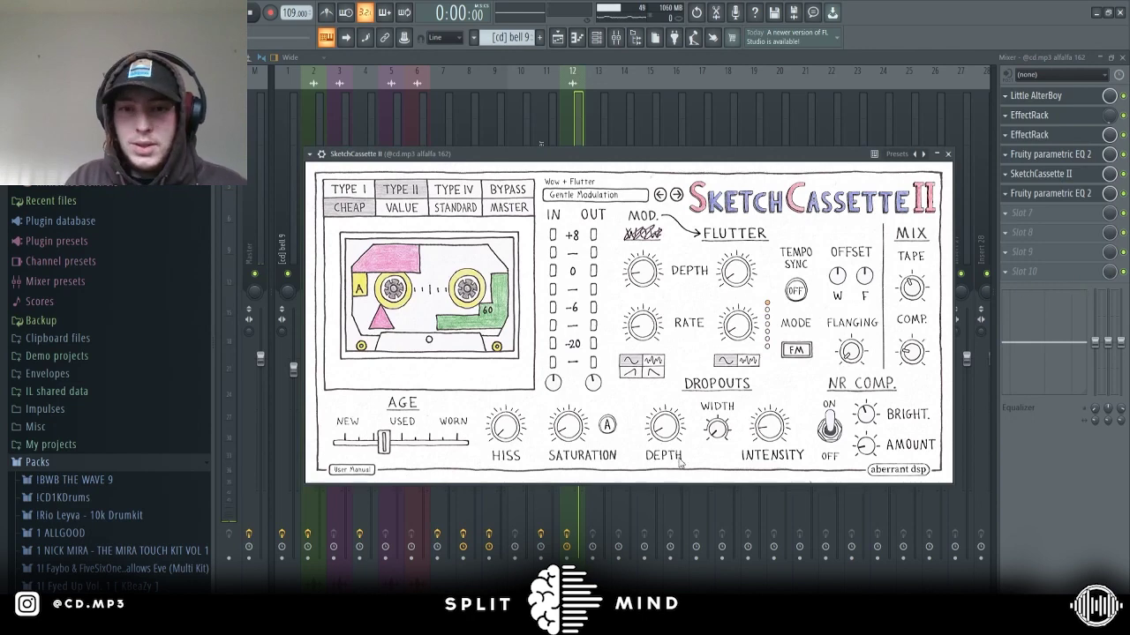
click(1041, 173)
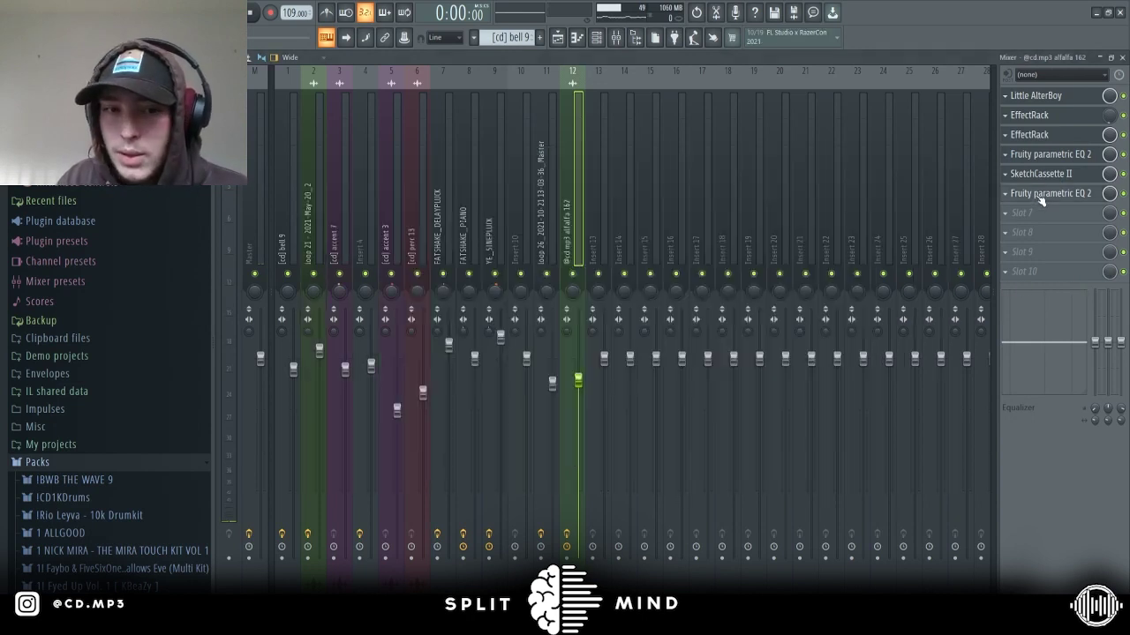
click(1041, 198)
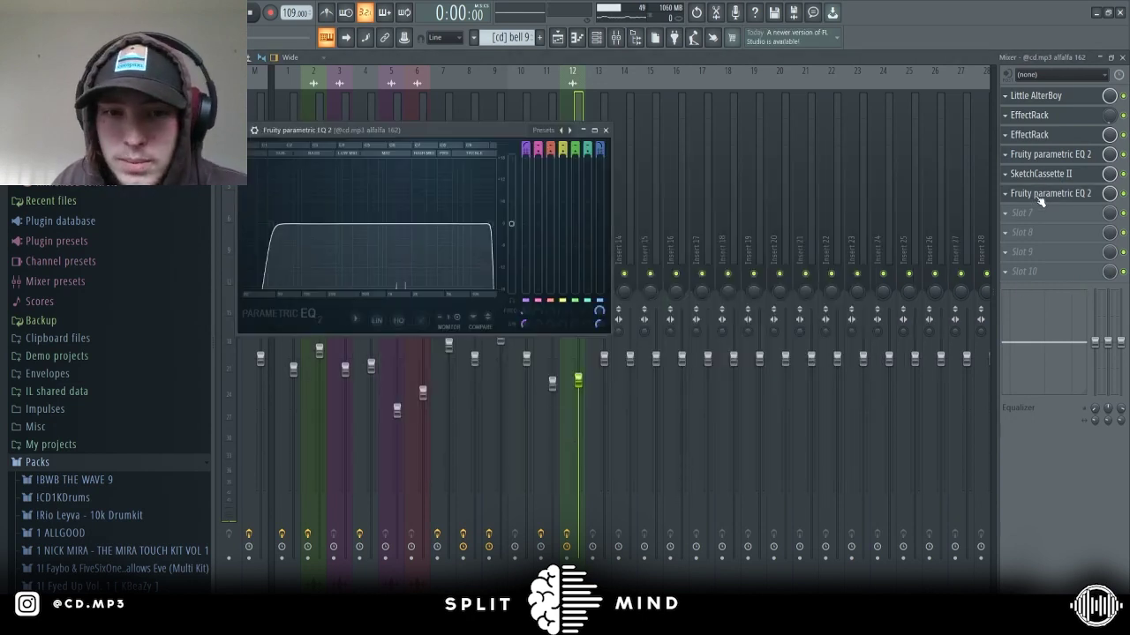
click(557, 37)
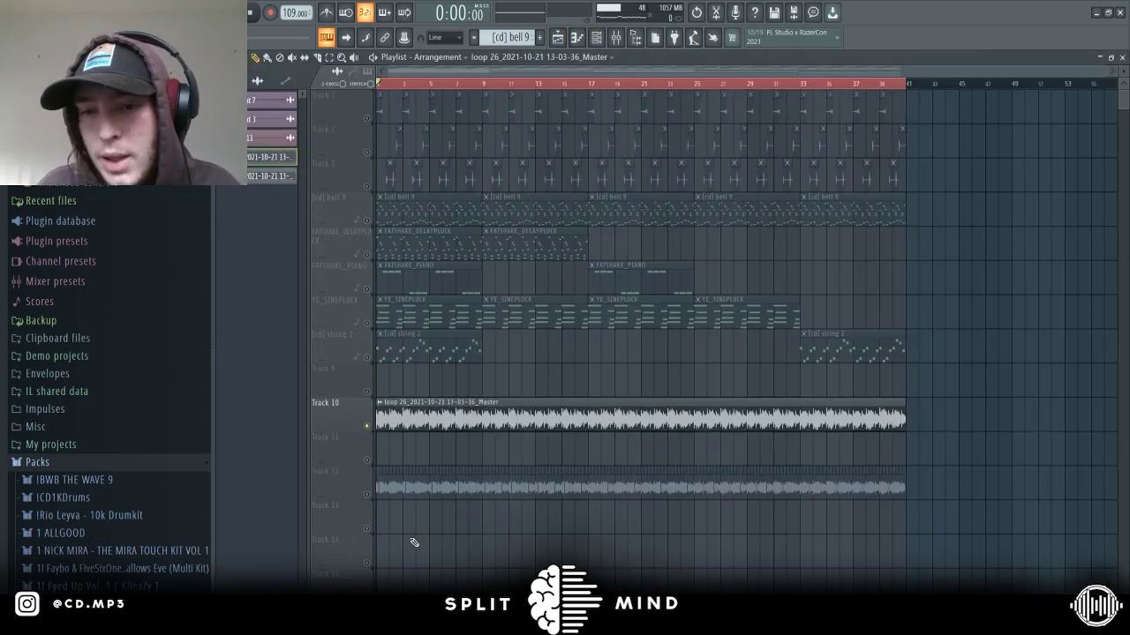
- Select Track 12, zoom in on the chopped loop clips, and play the arrangement briefly
click(369, 497)
scroll(371, 499, up, 1)
scroll(371, 499, up, 5)
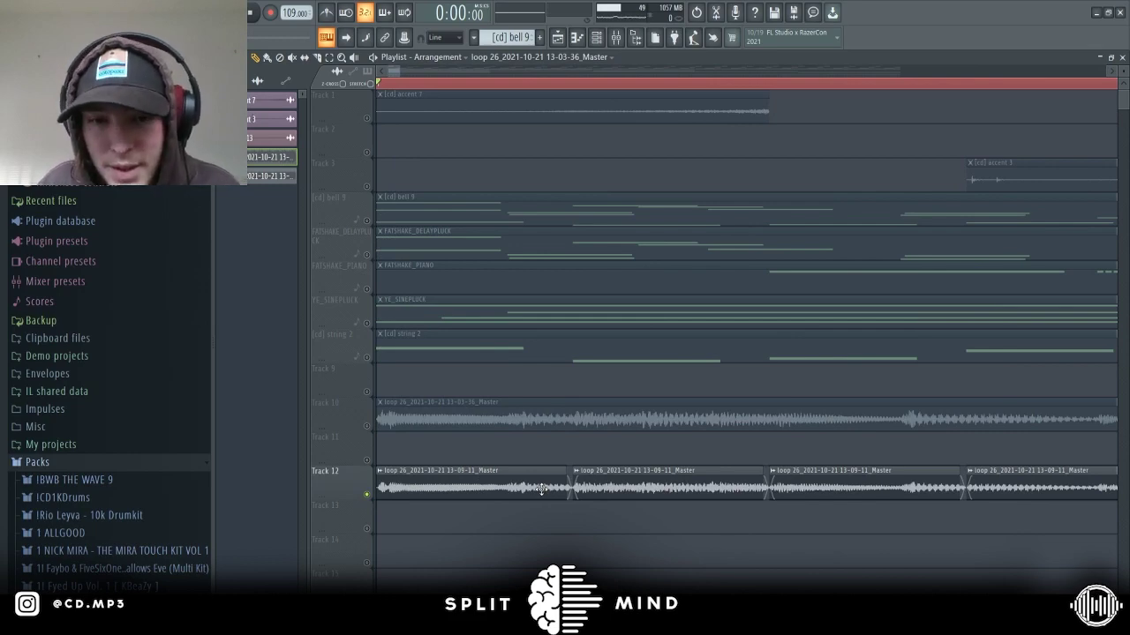
scroll(541, 490, down, 3)
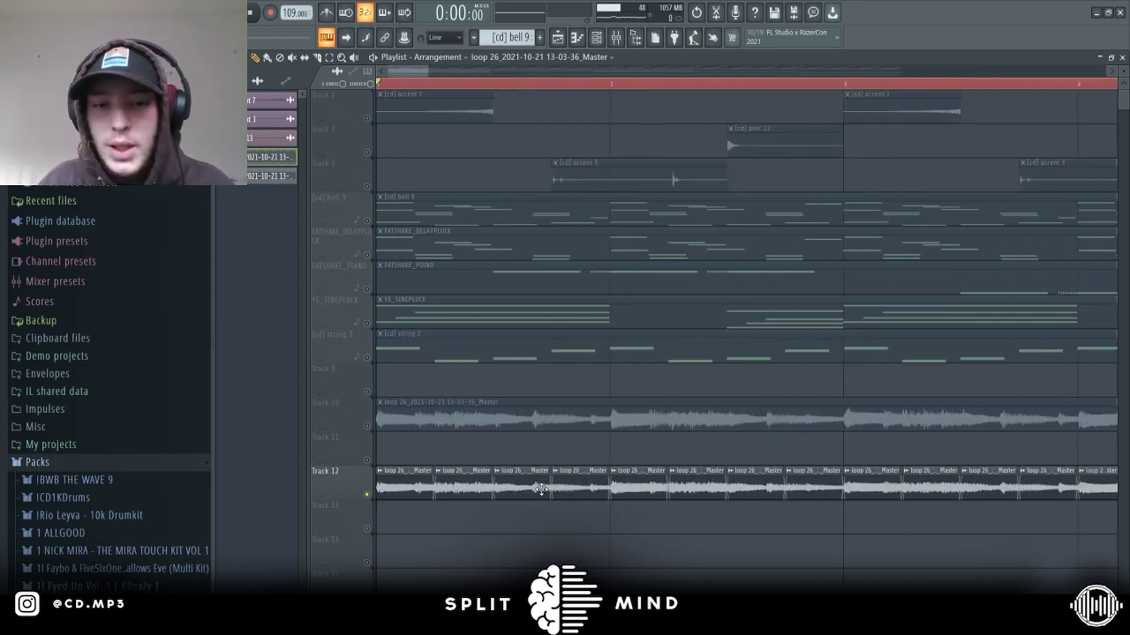
scroll(320, 499, up, 4)
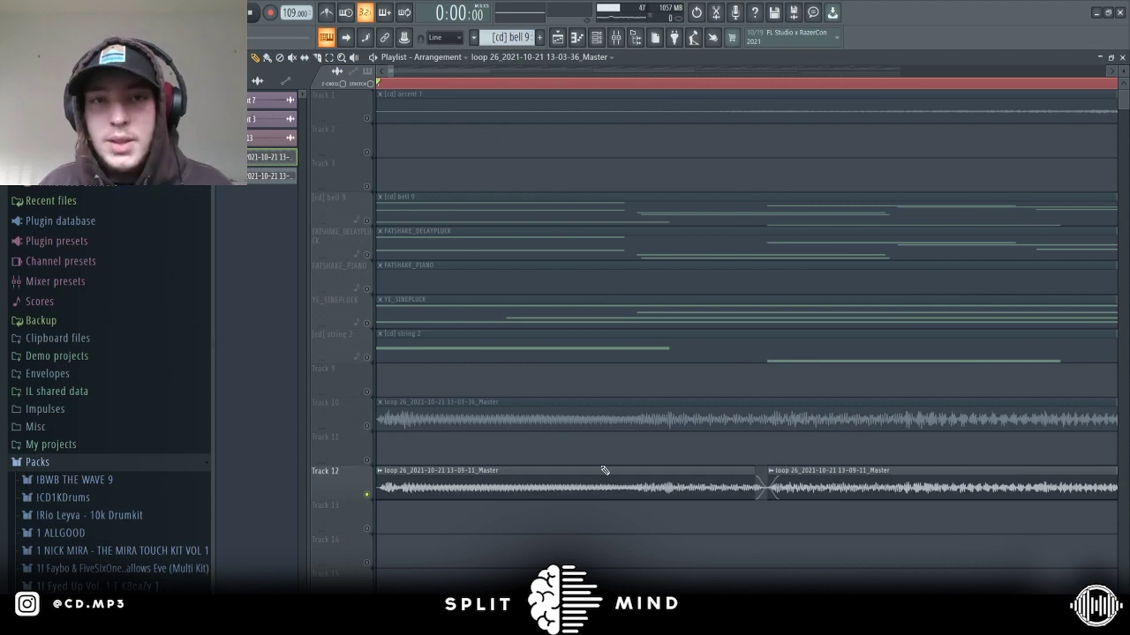
key(space)
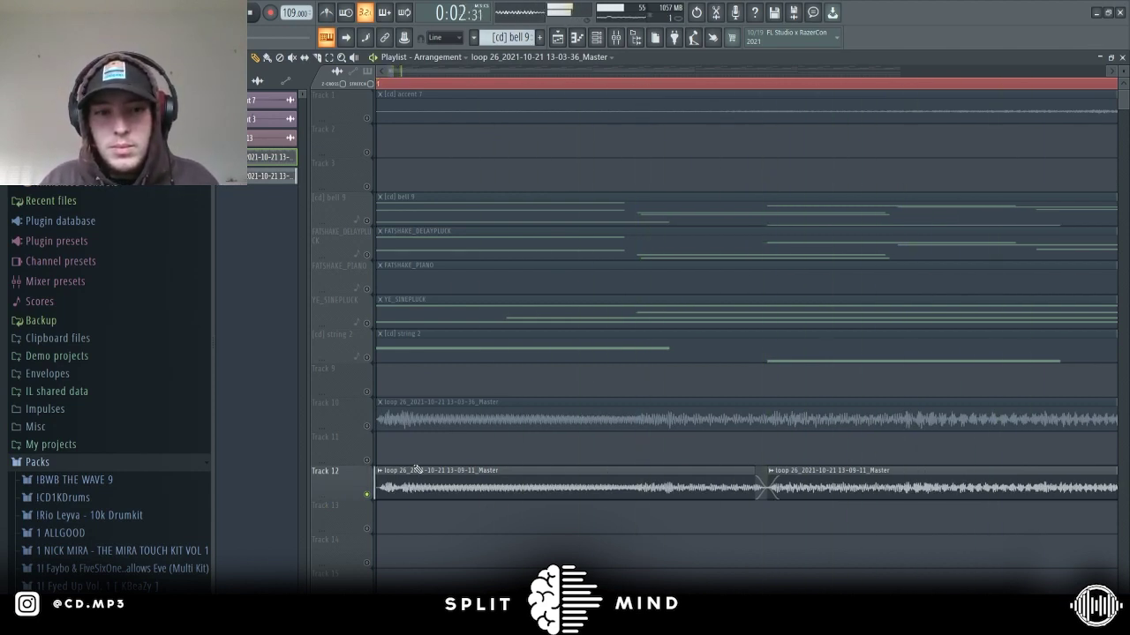
key(space)
- Solo Track 10 to hear the original loop, then solo Track 12 and zoom out
right_click(369, 427)
key(space)
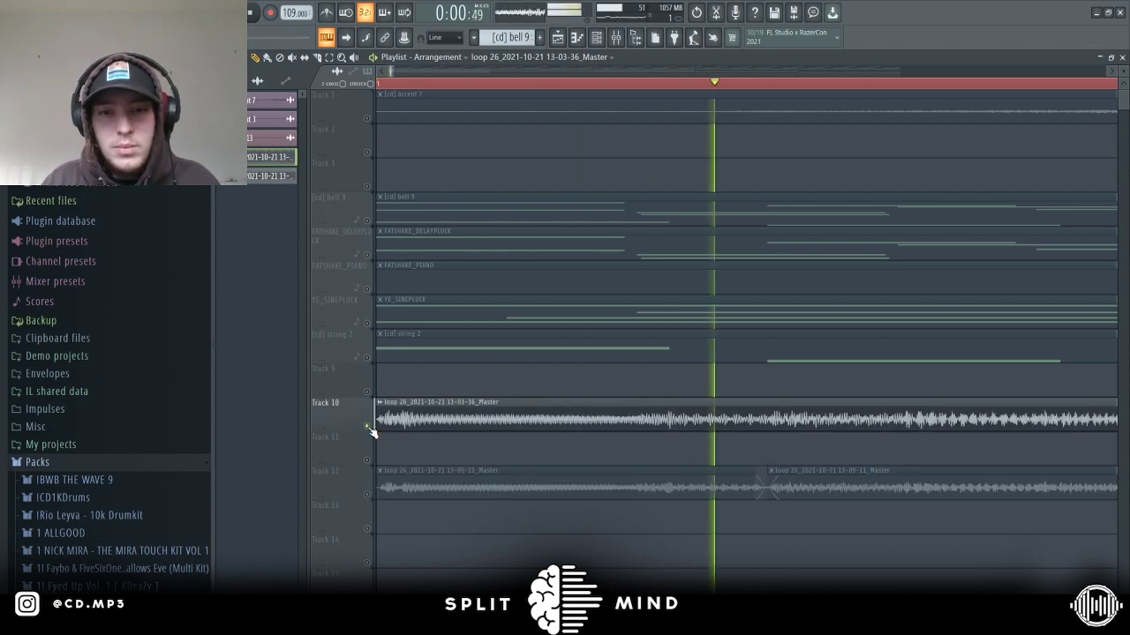
key(space)
right_click(369, 495)
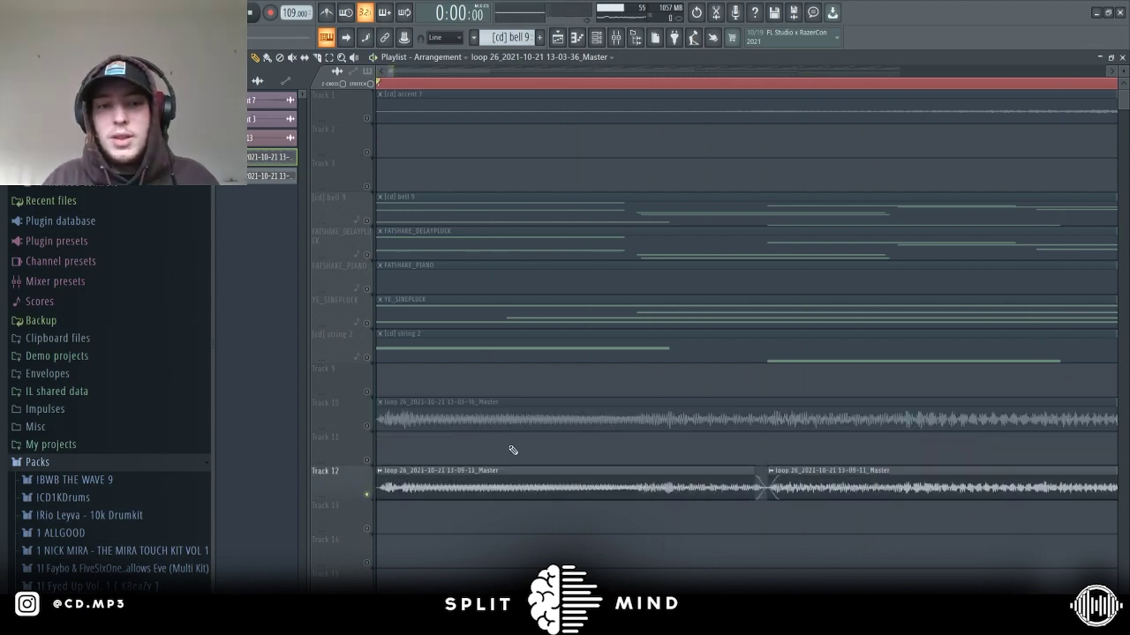
scroll(510, 454, down, 5)
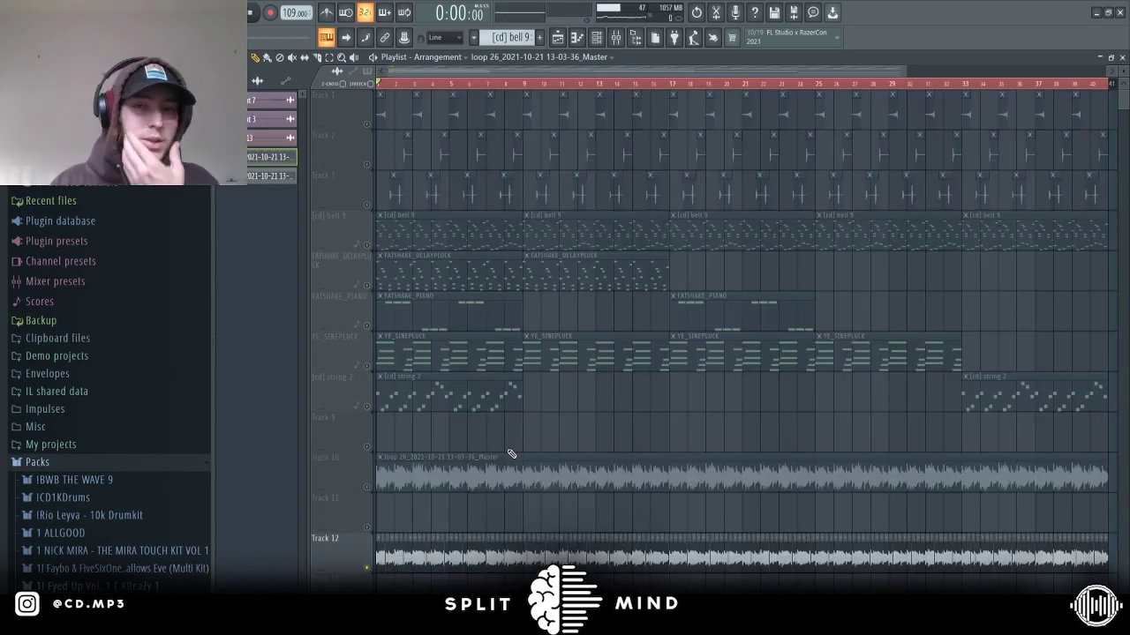
key(space)
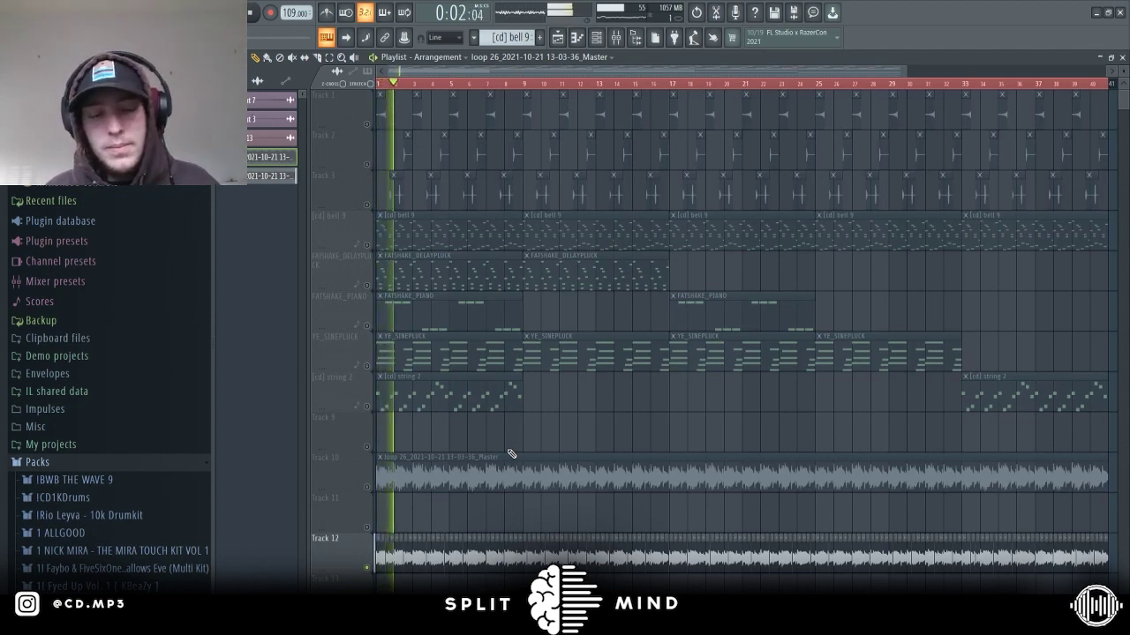
key(space)
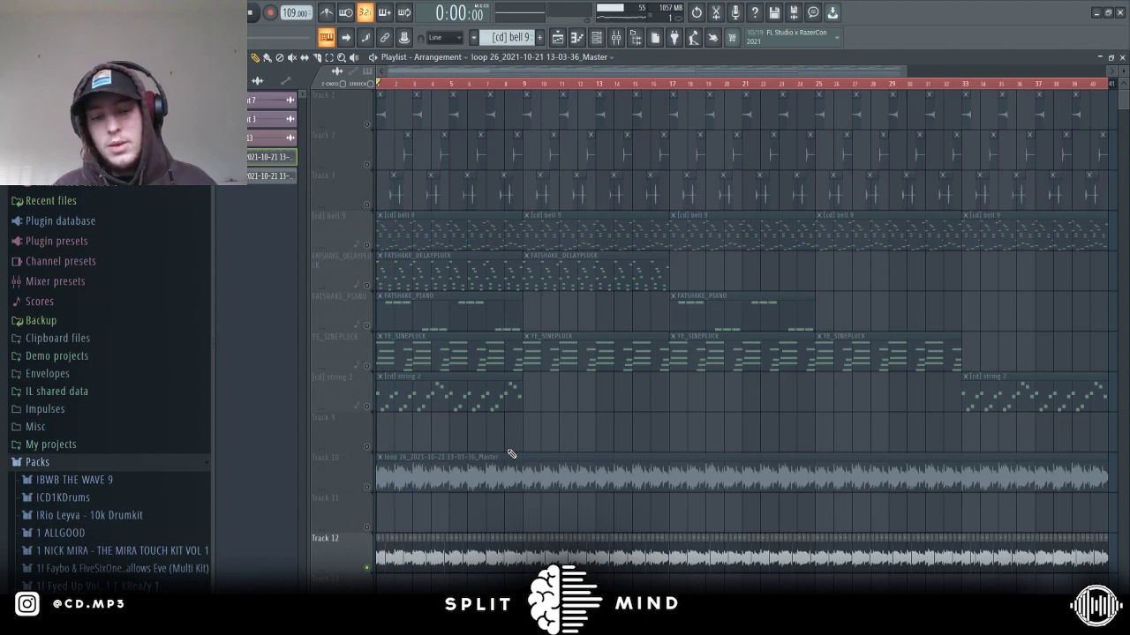